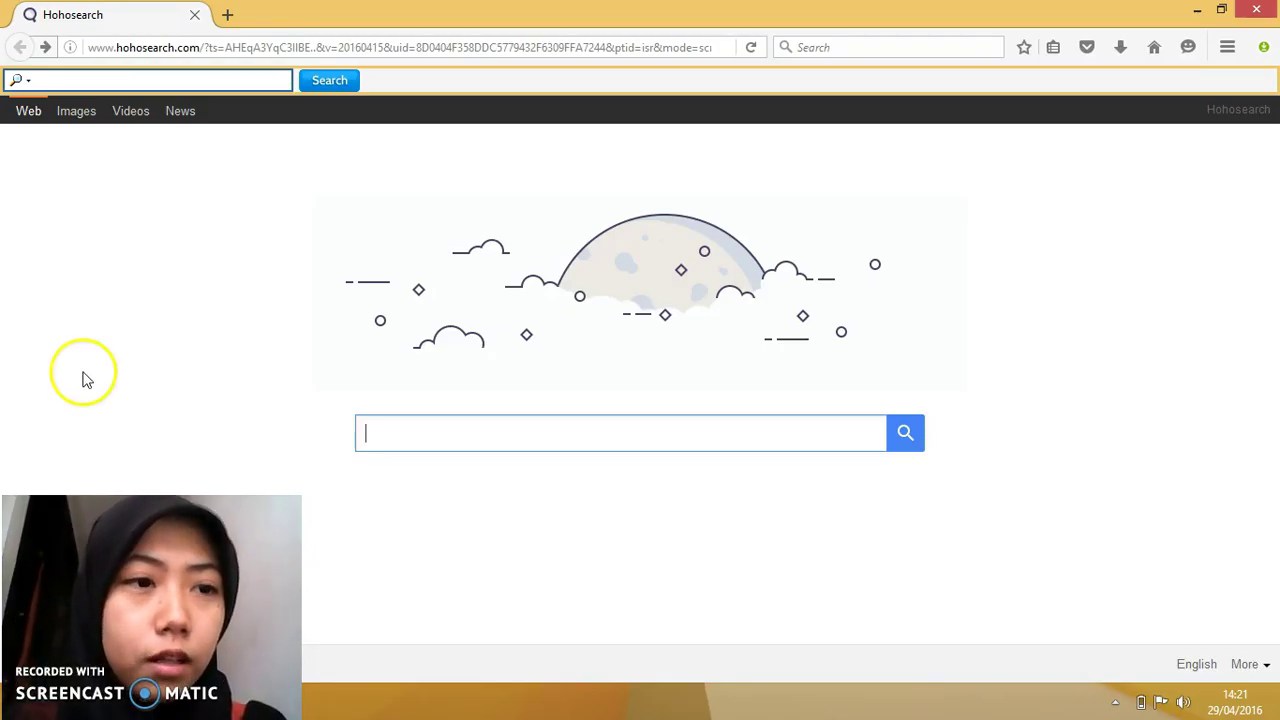
click(113, 50)
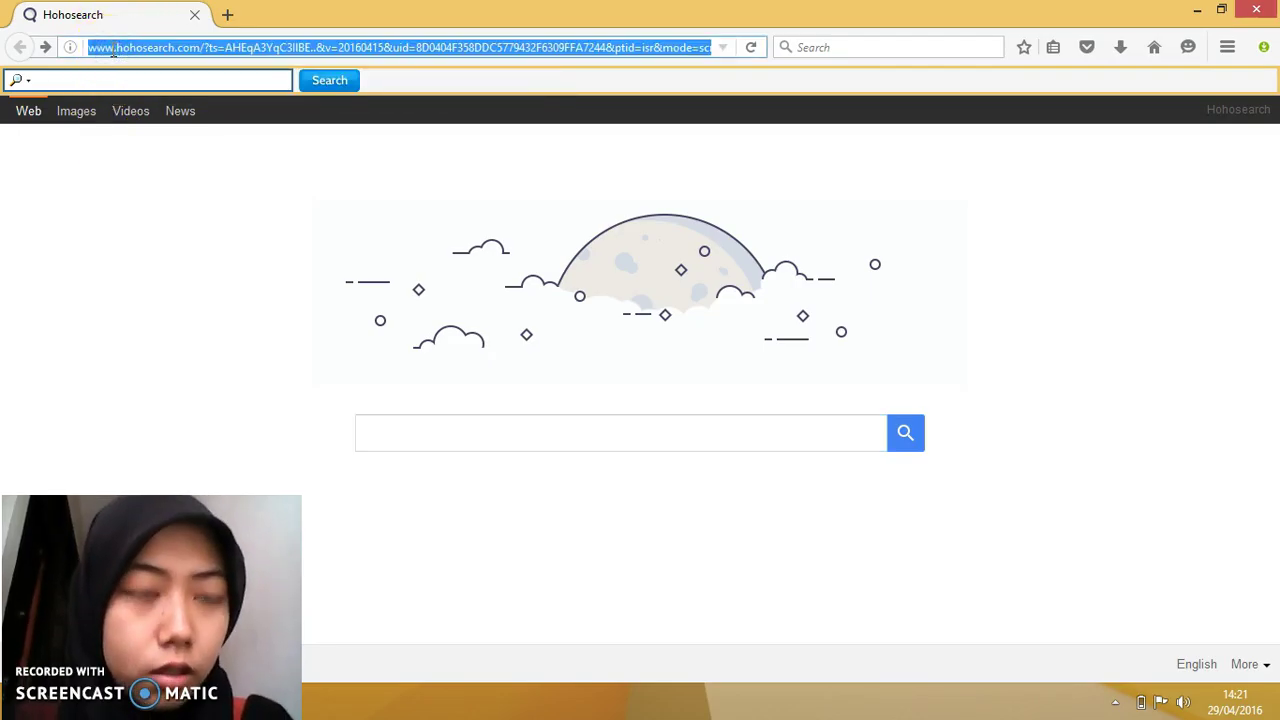
text(www.gmail.com/)
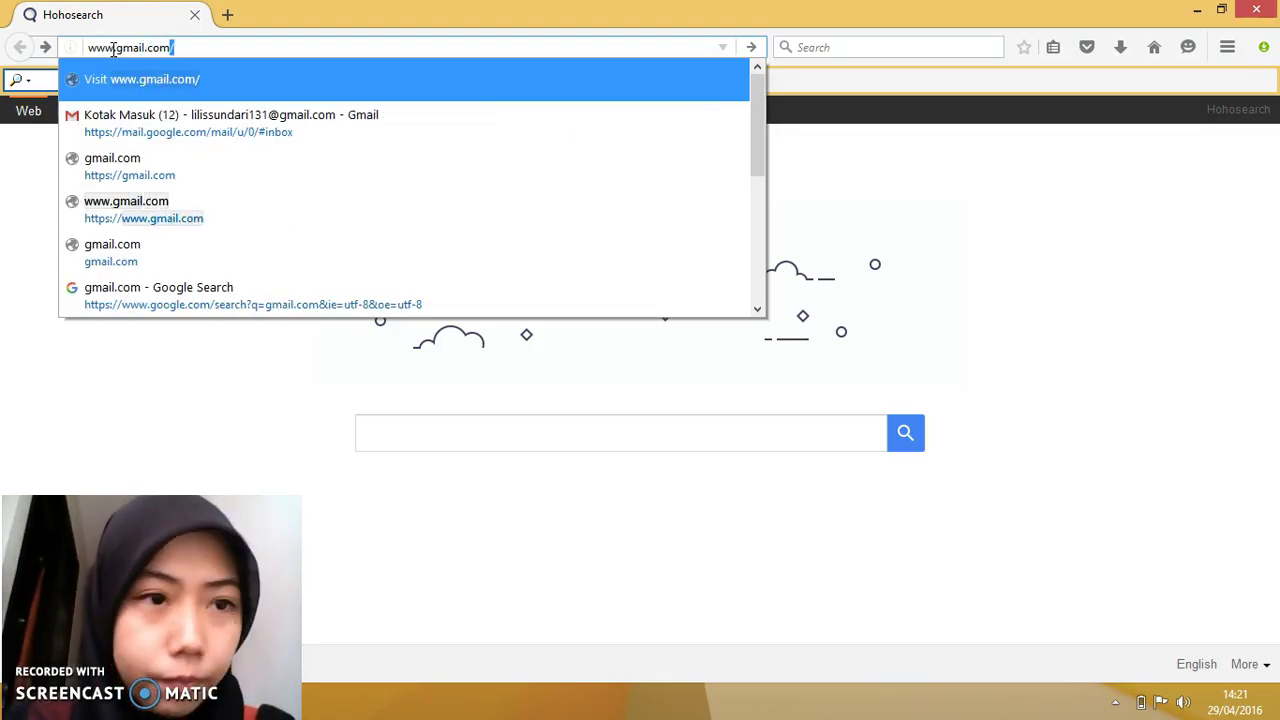
key(Return)
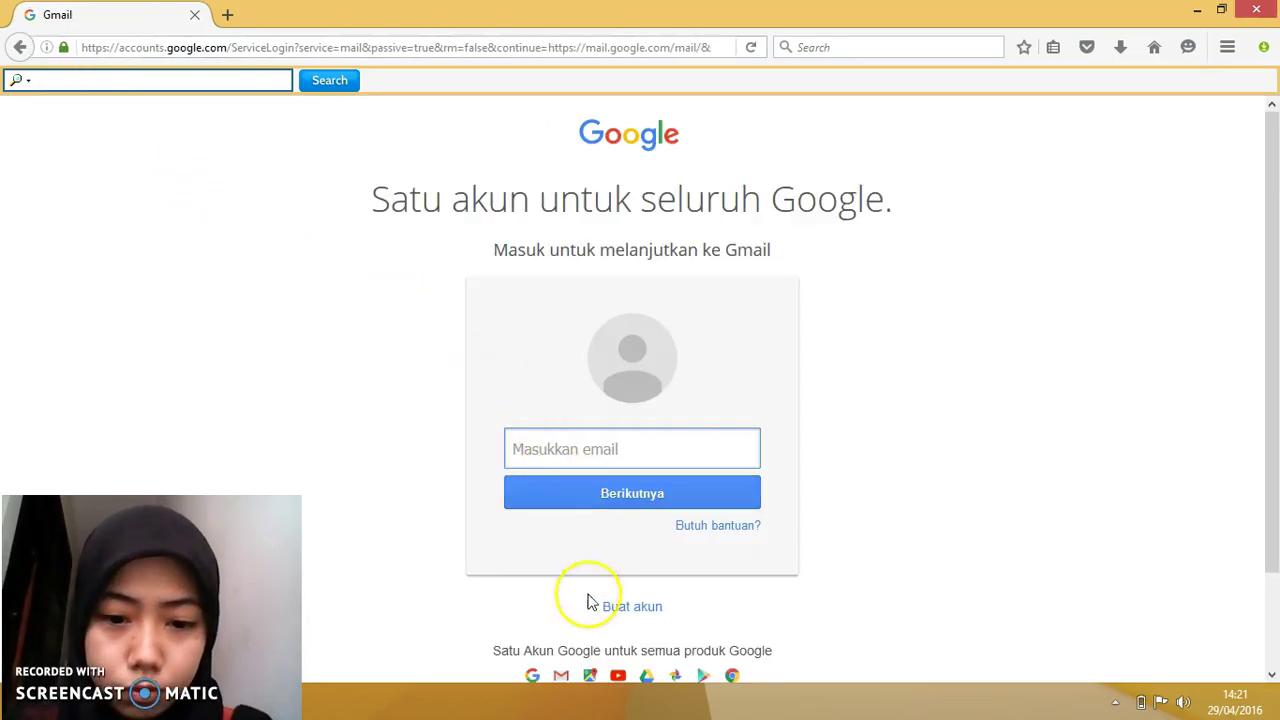
click(650, 618)
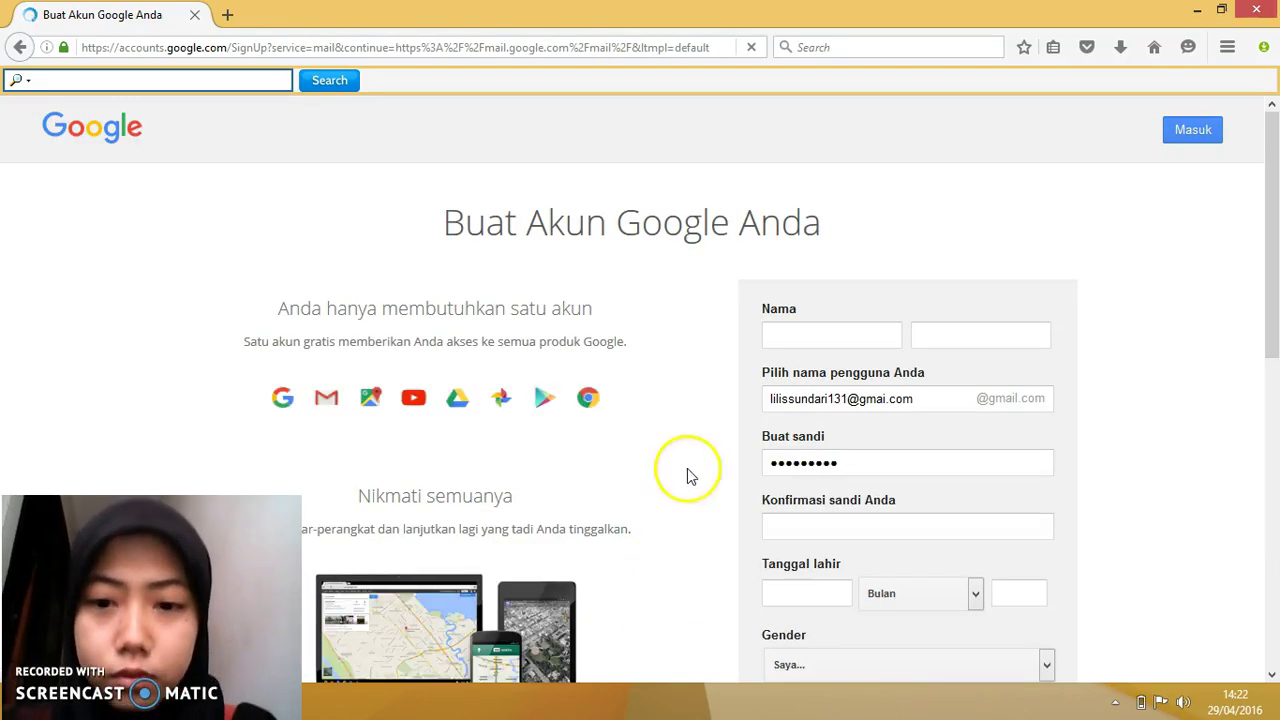
Enter the account holder's first and last name in the Nama fields
click(788, 334)
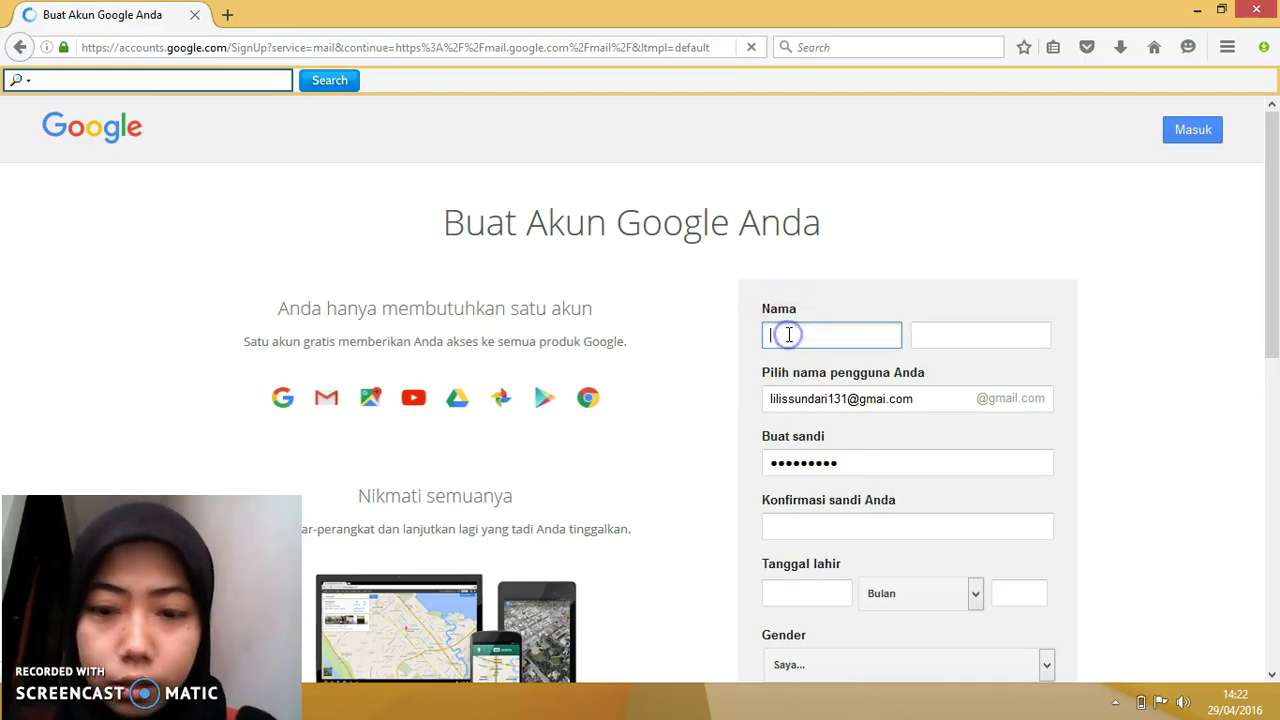
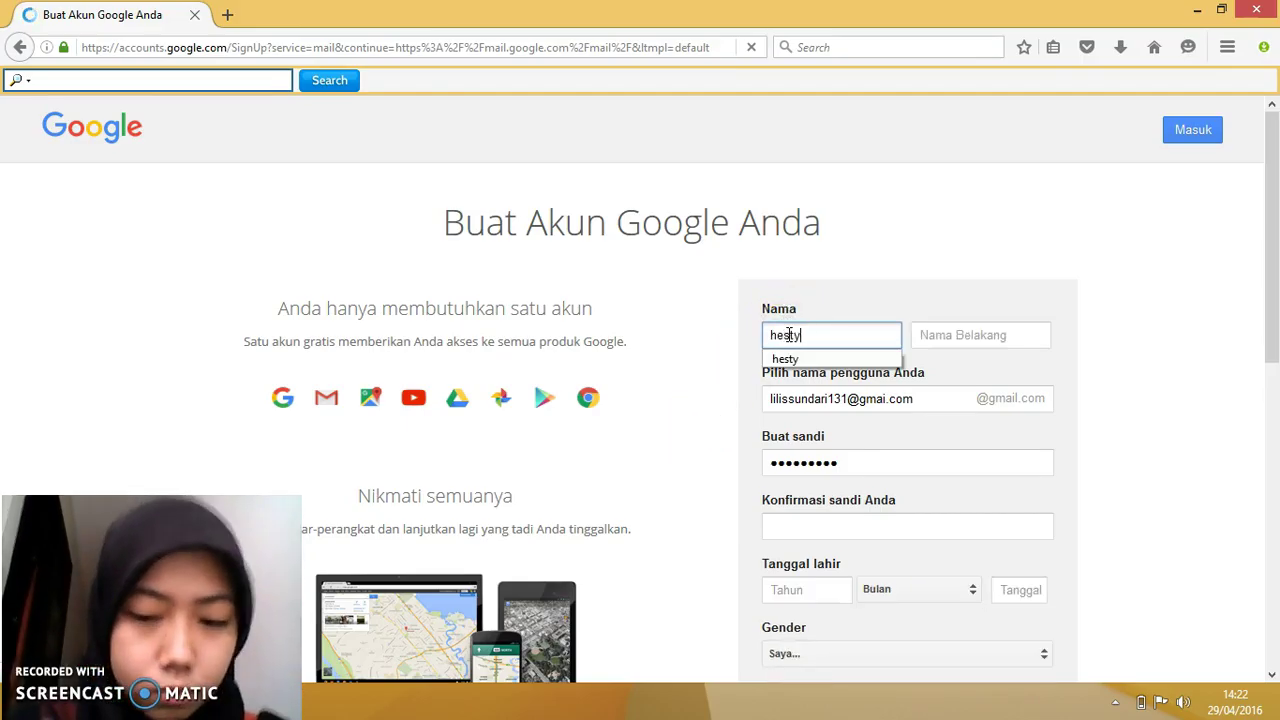
click(910, 340)
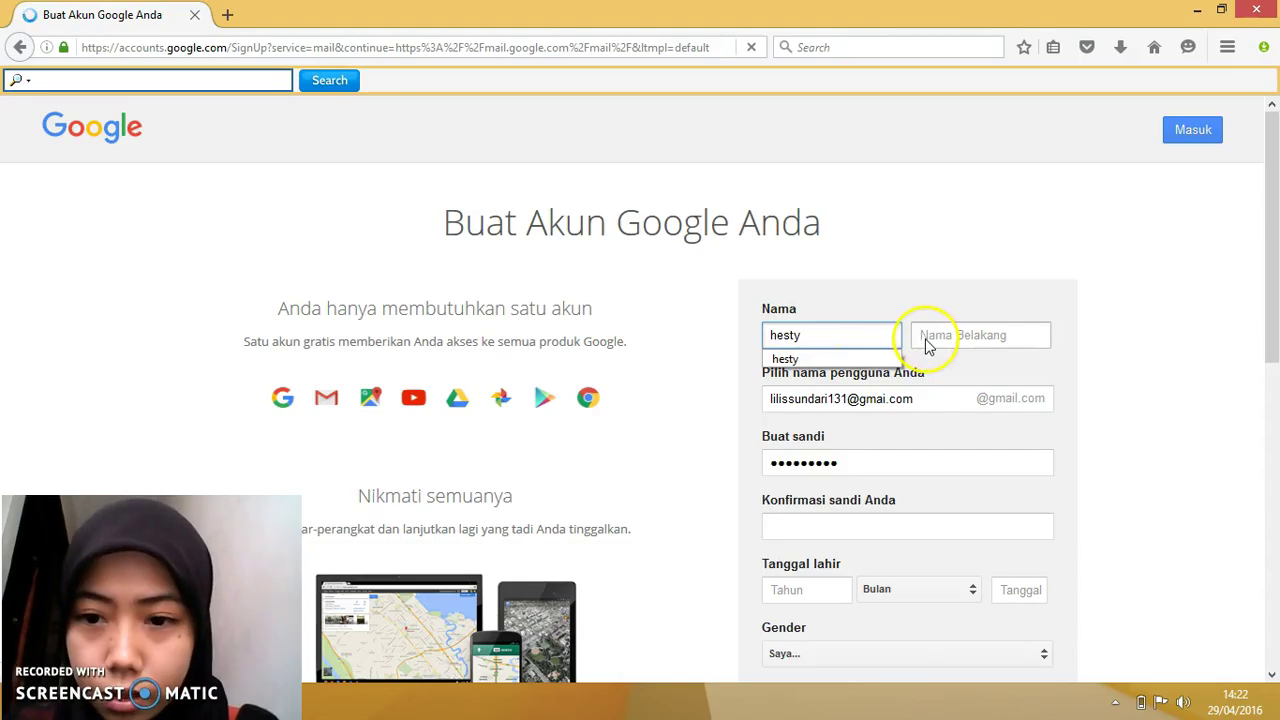
click(926, 343)
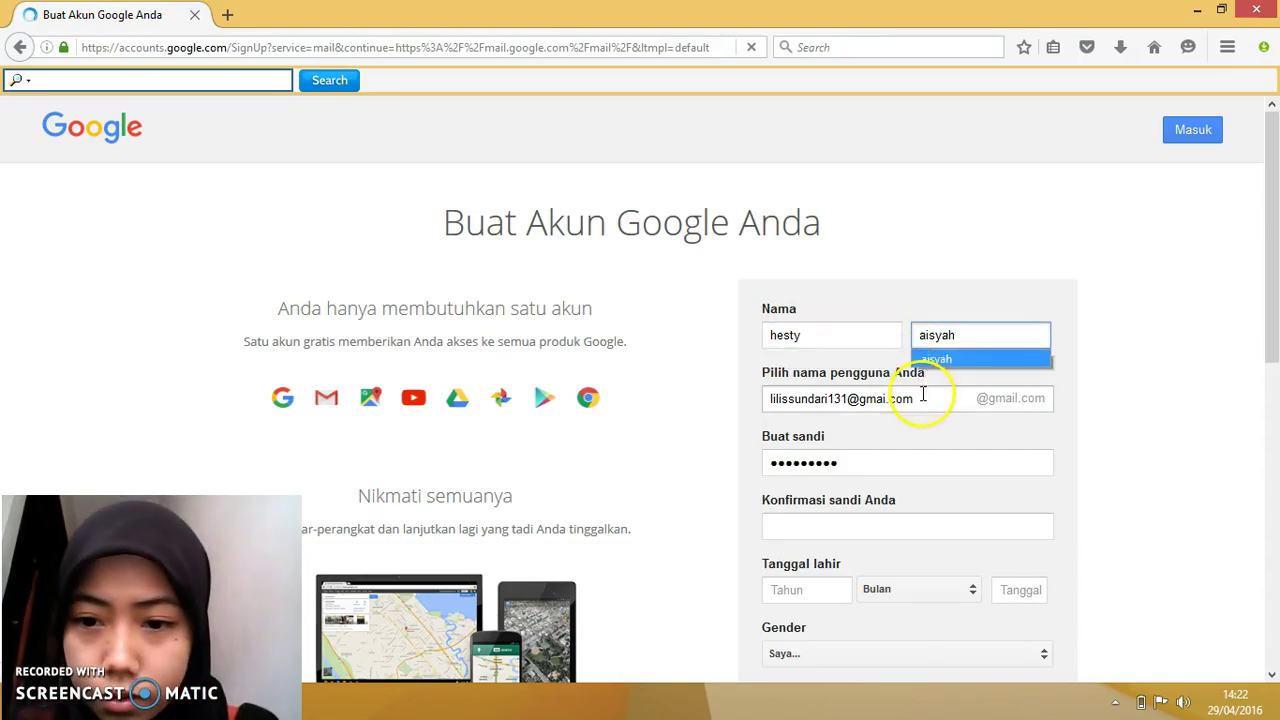
Replace the prefilled username with the chosen Gmail username
click(920, 398)
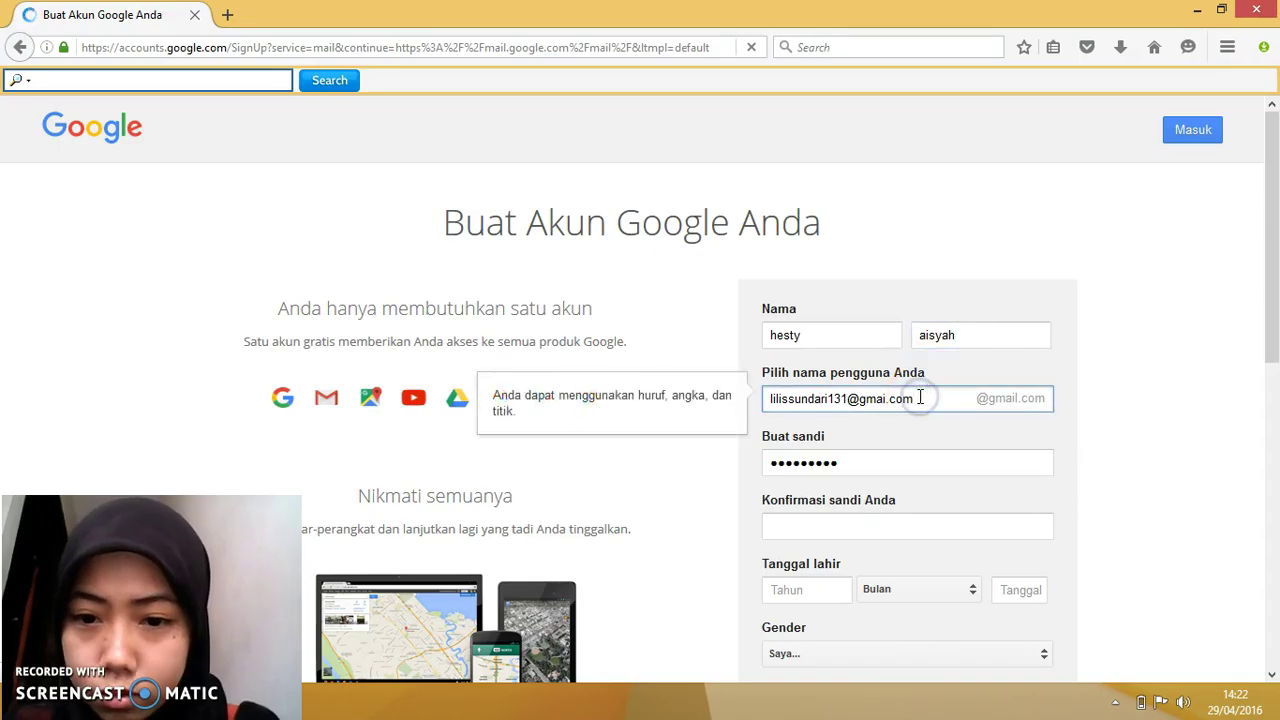
key(BackSpace)
key(BackSpace)
key(BackSpace)
key(BackSpace)
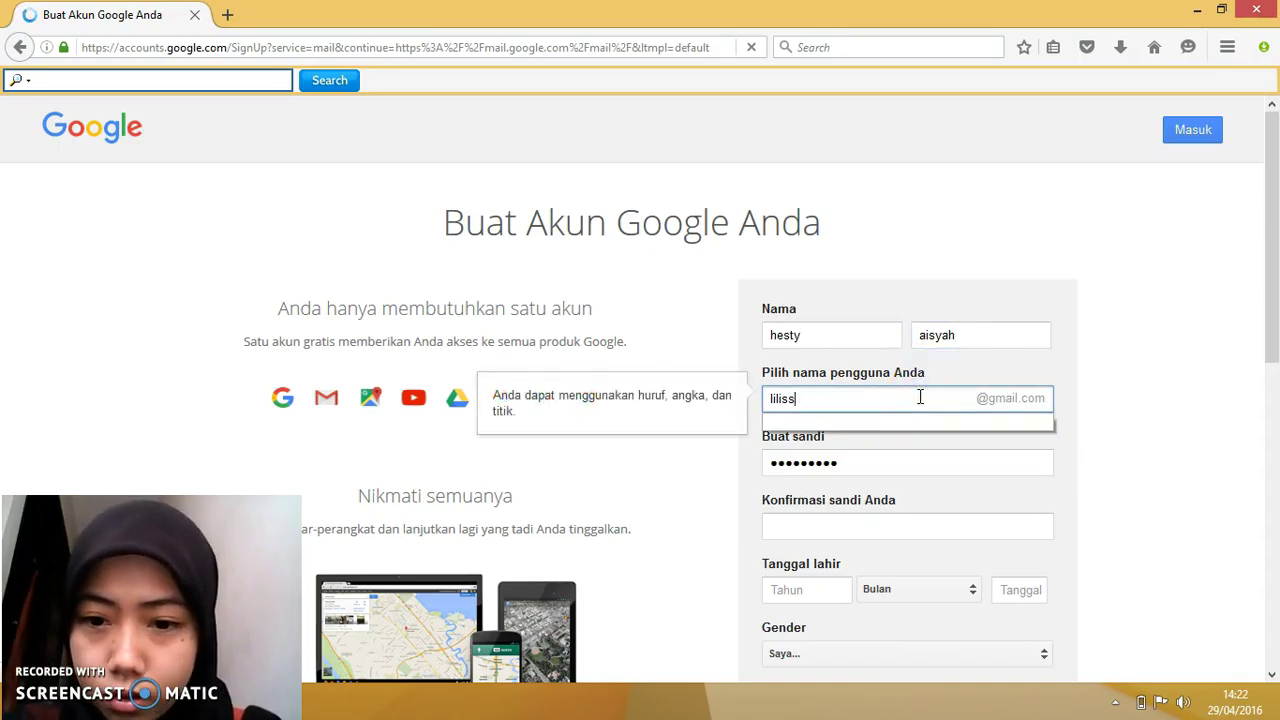
key(BackSpace)
key(BackSpace)
key(BackSpace)
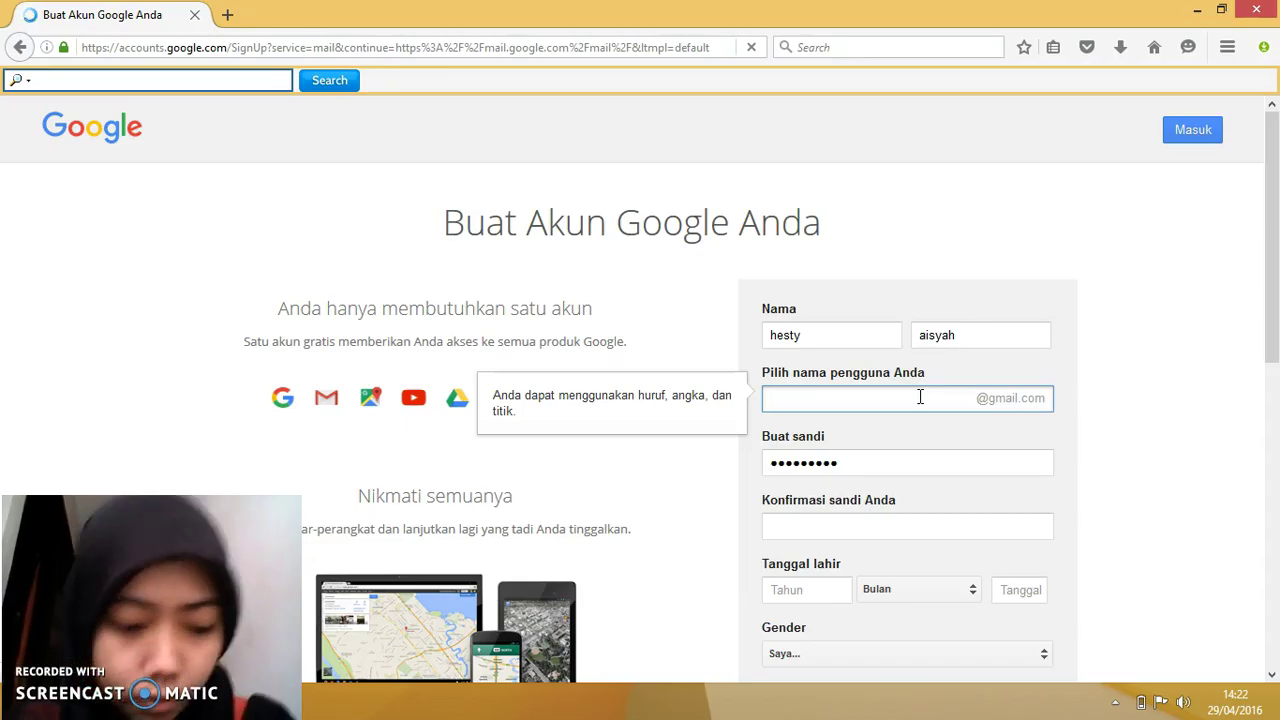
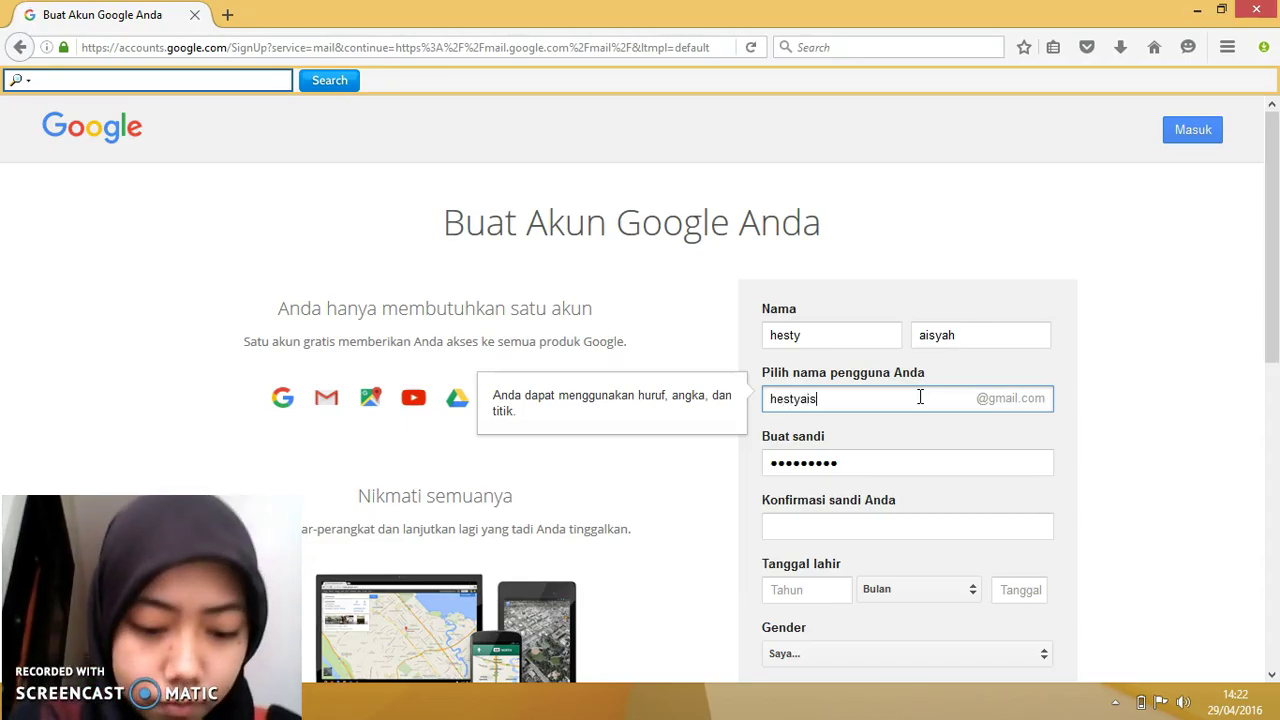
Type the account password in Buat sandi and again in Konfirmasi sandi
click(889, 458)
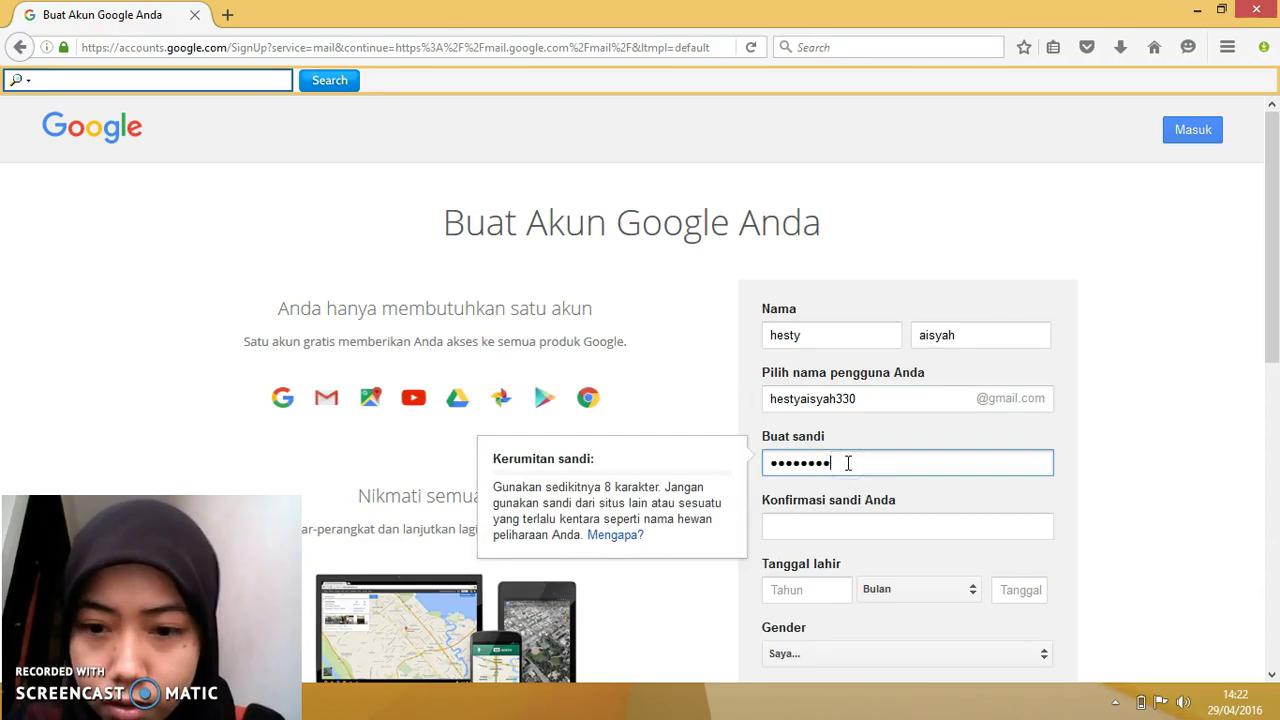
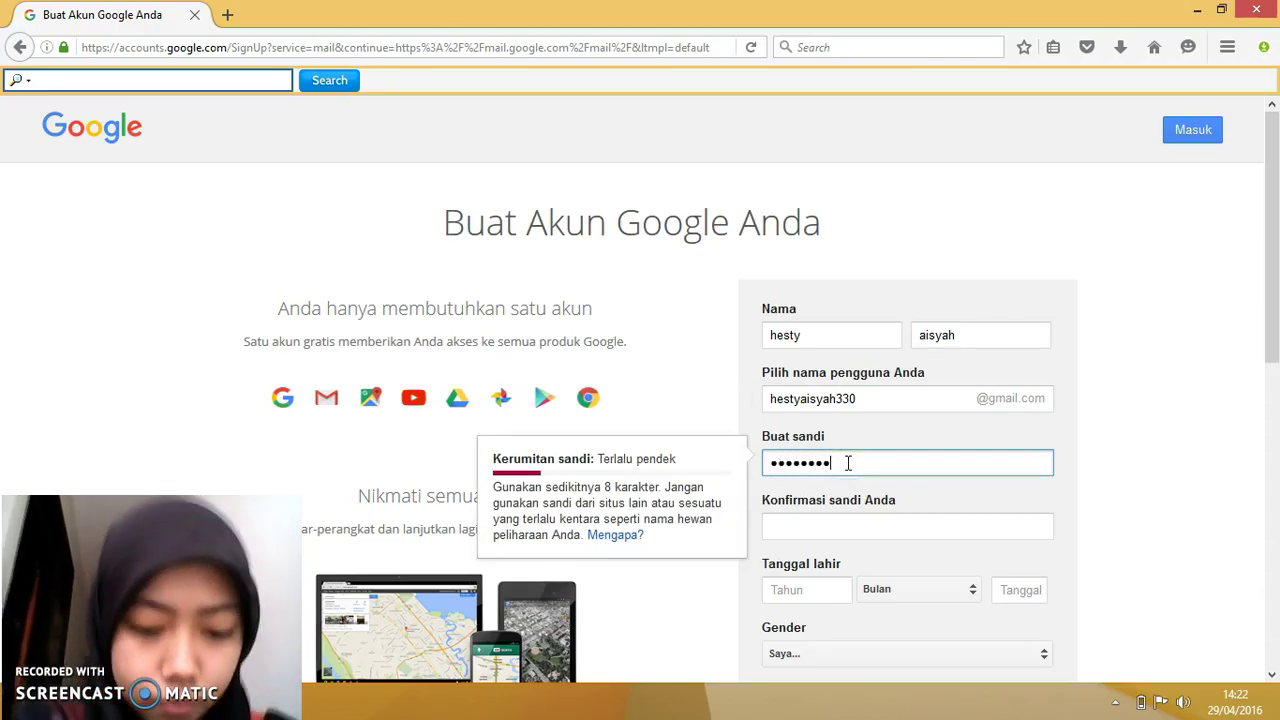
click(846, 526)
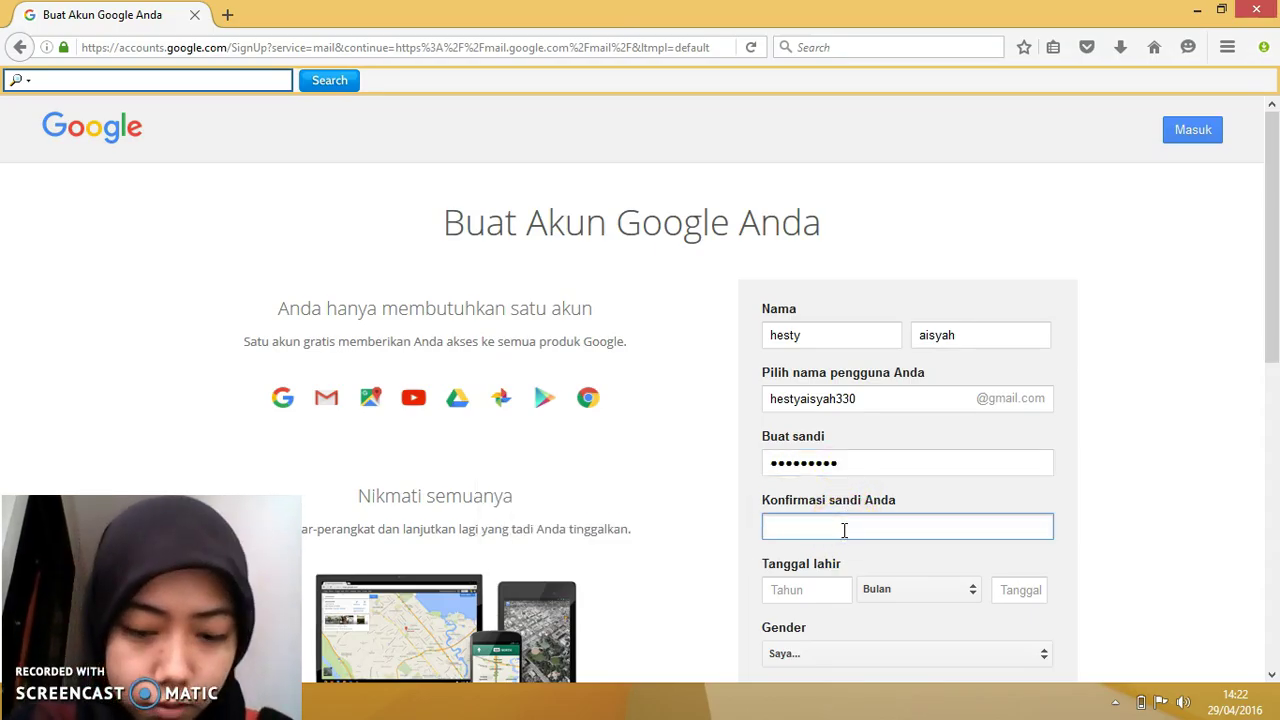
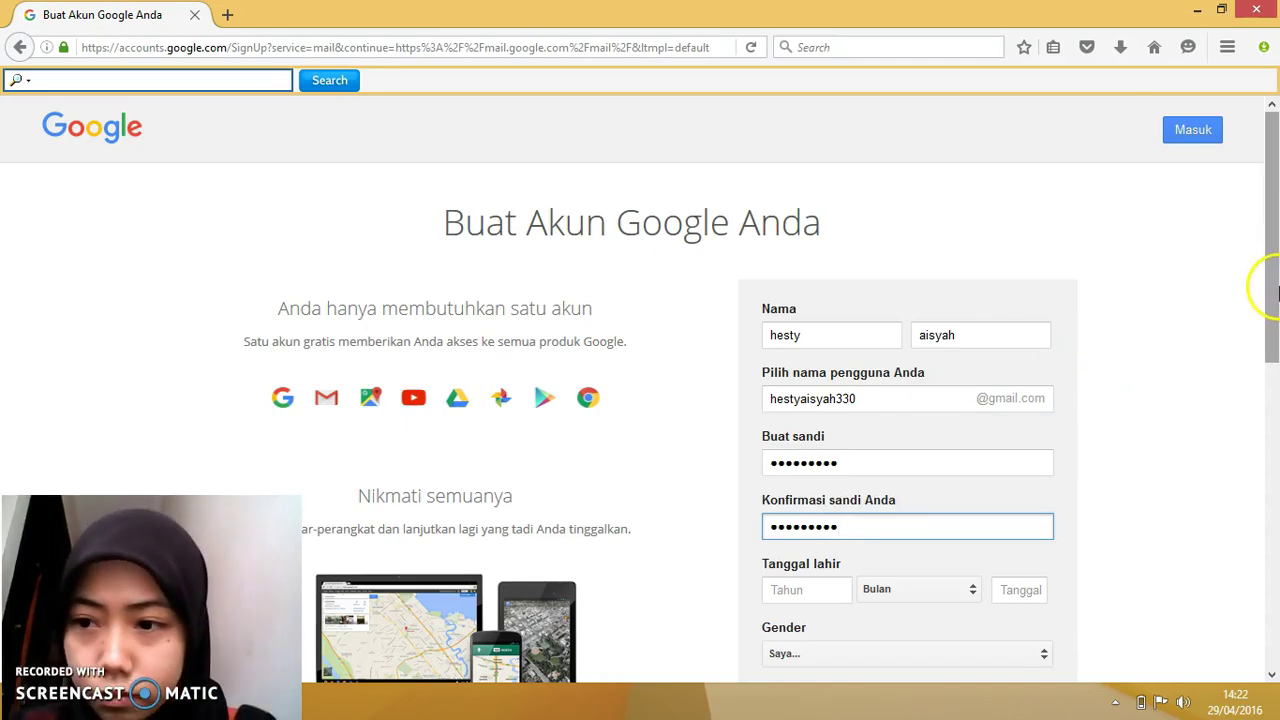
Set the birth date to 29 Agustus 1994
scroll(1271, 290, down, 5)
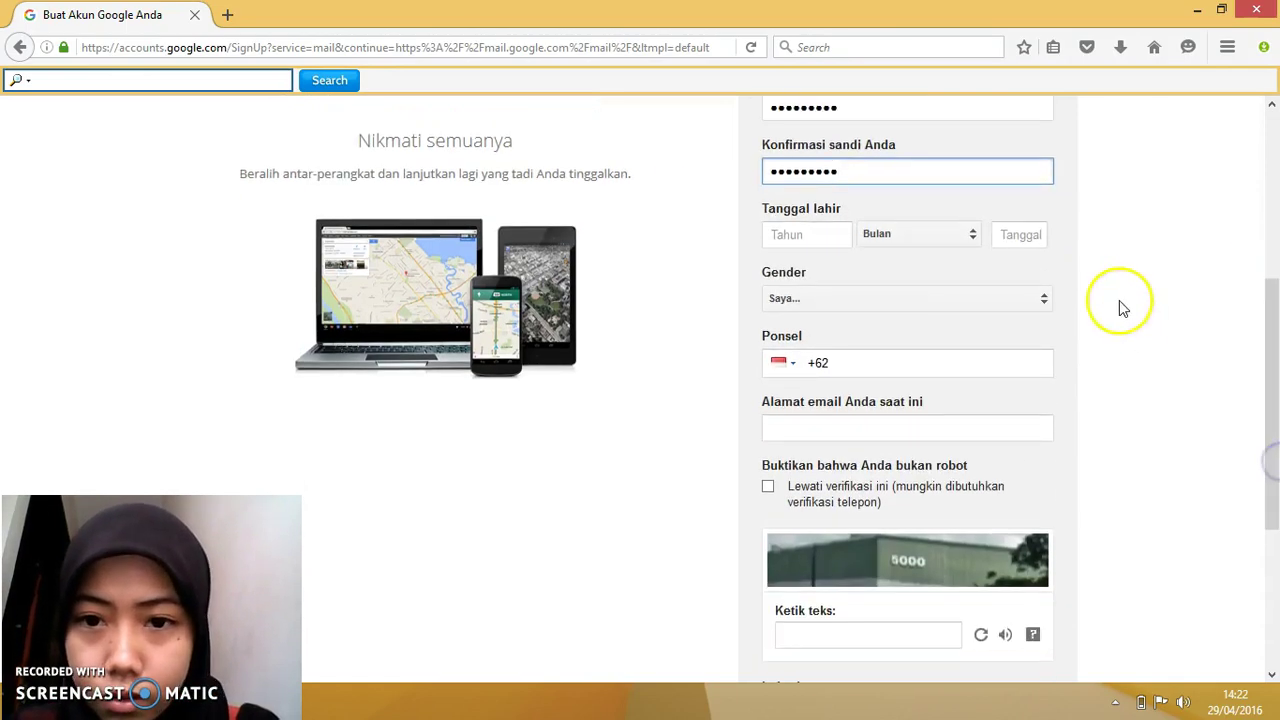
click(813, 234)
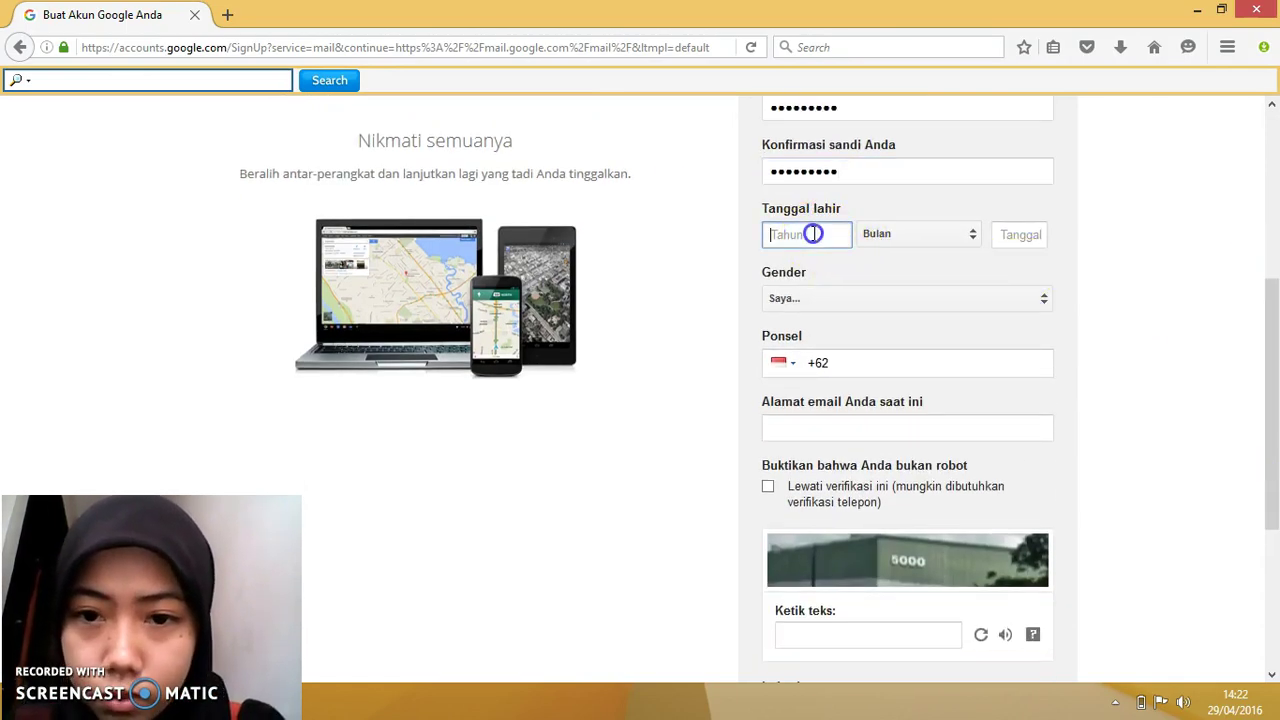
text(199)
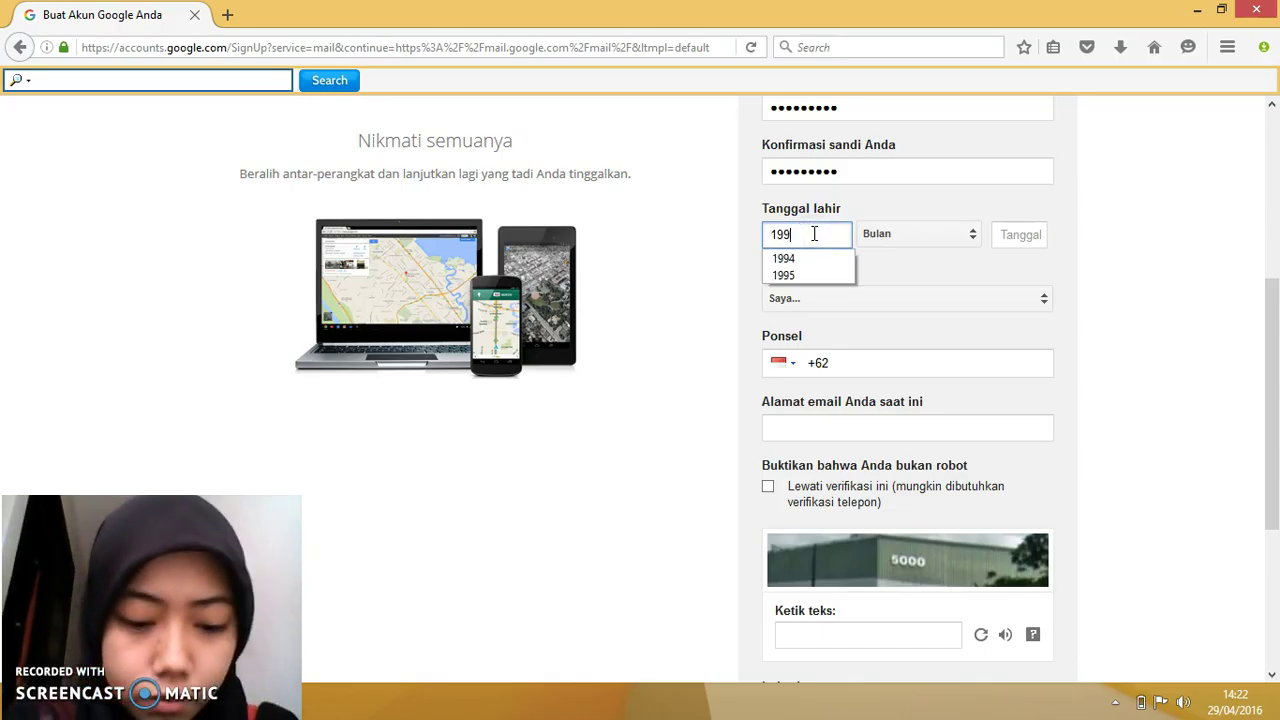
text(4)
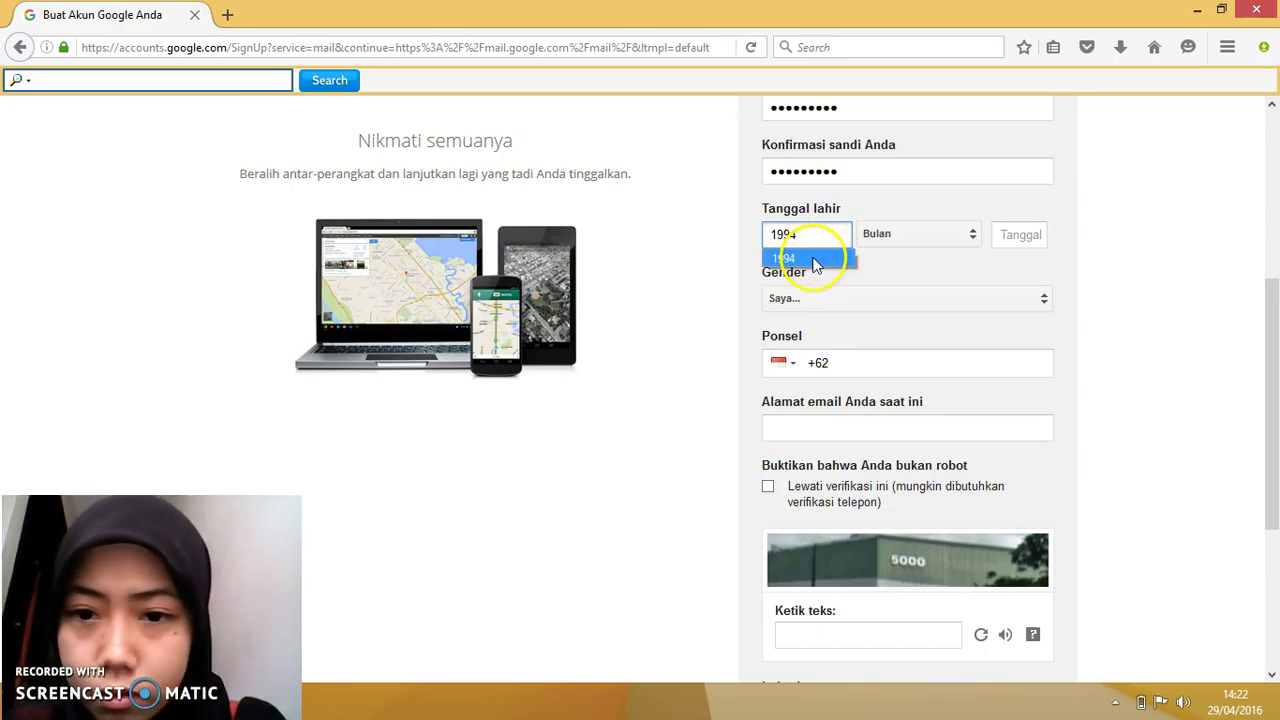
click(815, 260)
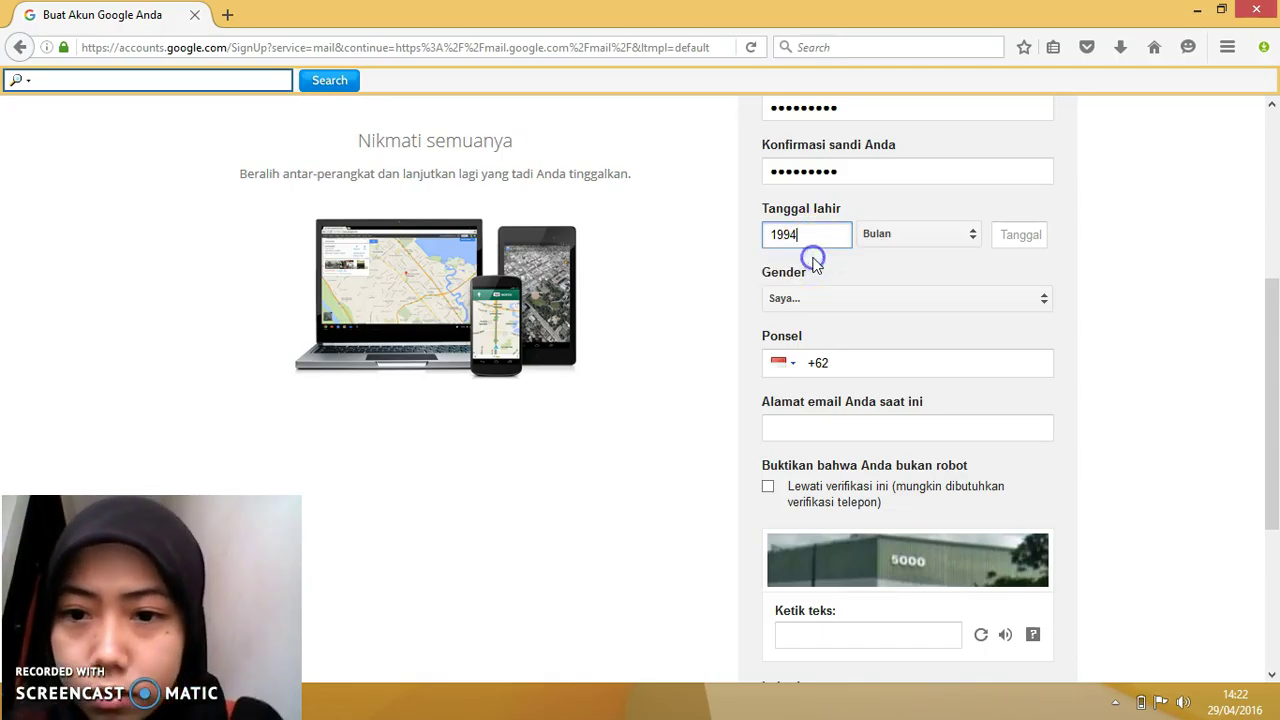
click(975, 244)
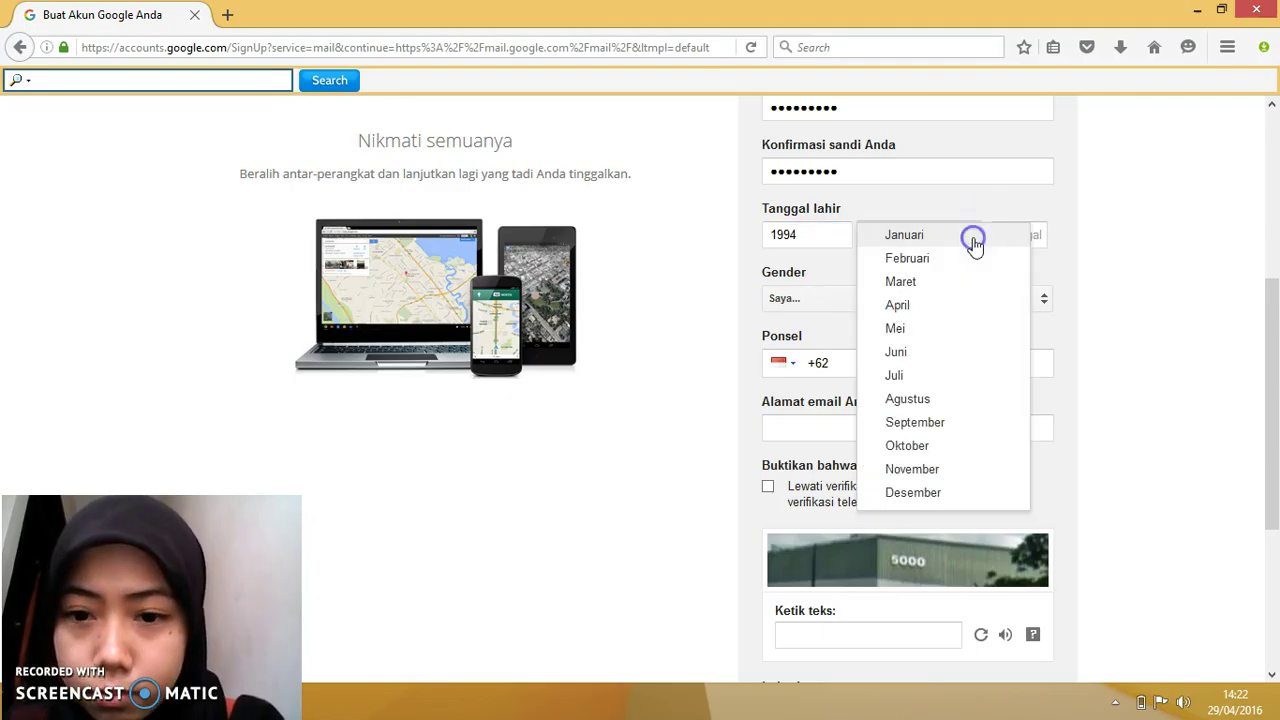
click(917, 400)
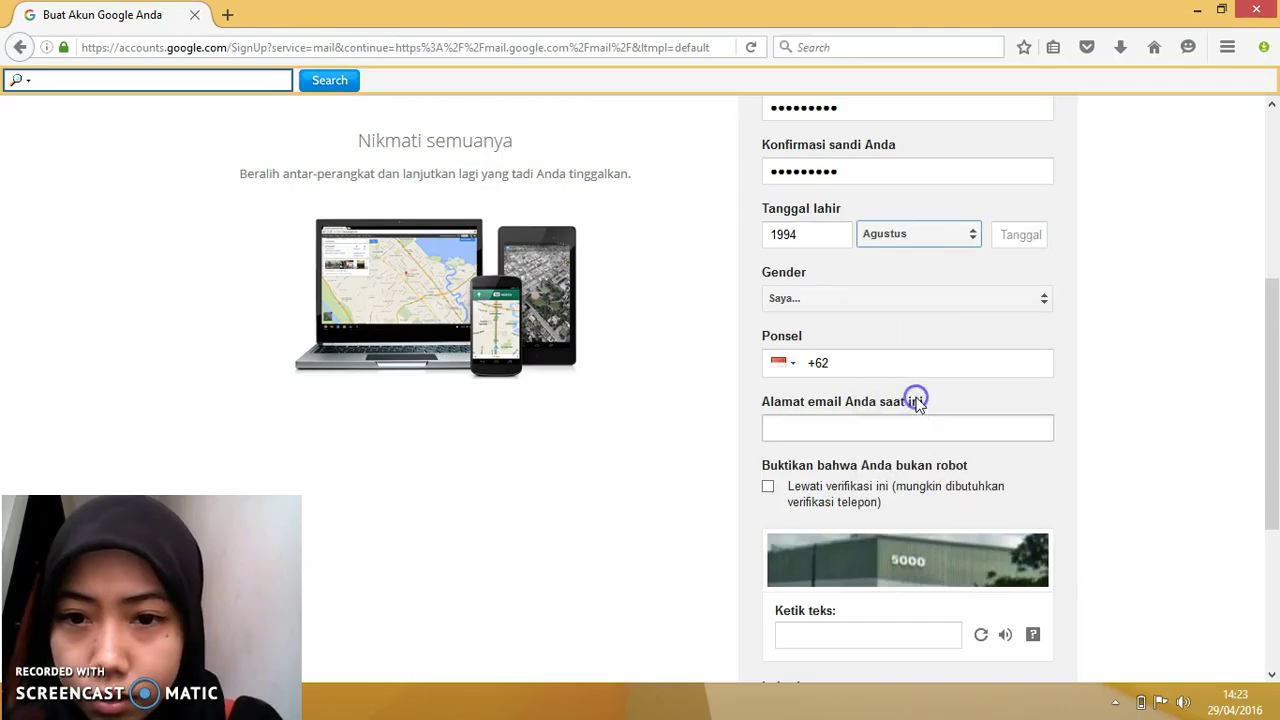
click(1021, 238)
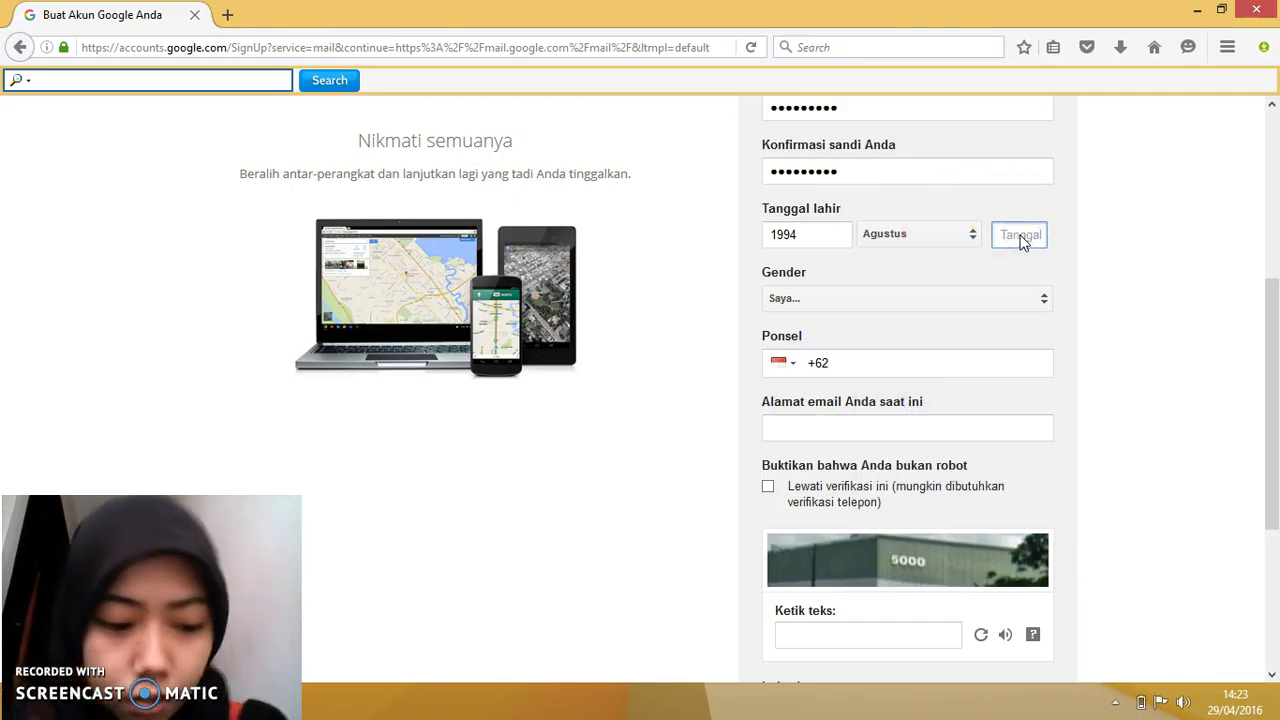
text(29)
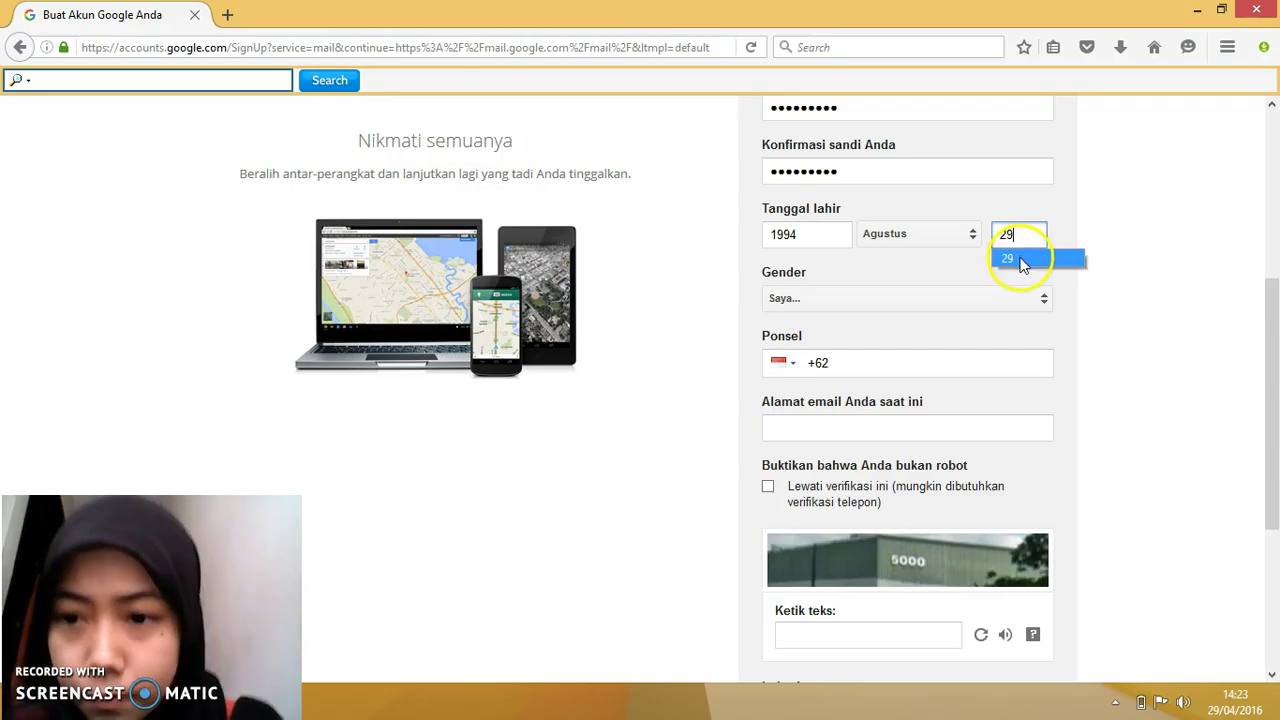
click(1018, 259)
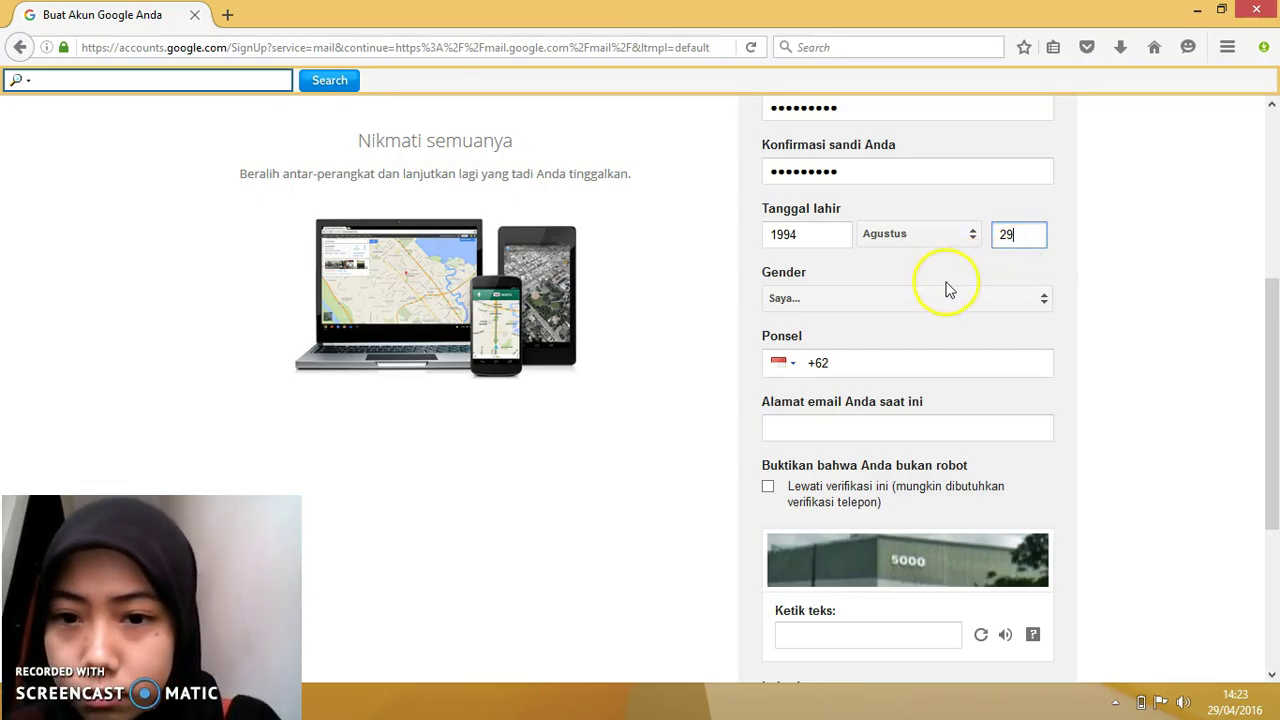
Choose Wanita as gender, enter the mobile phone number, and tick 'Lewati verifikasi ini'
click(1050, 306)
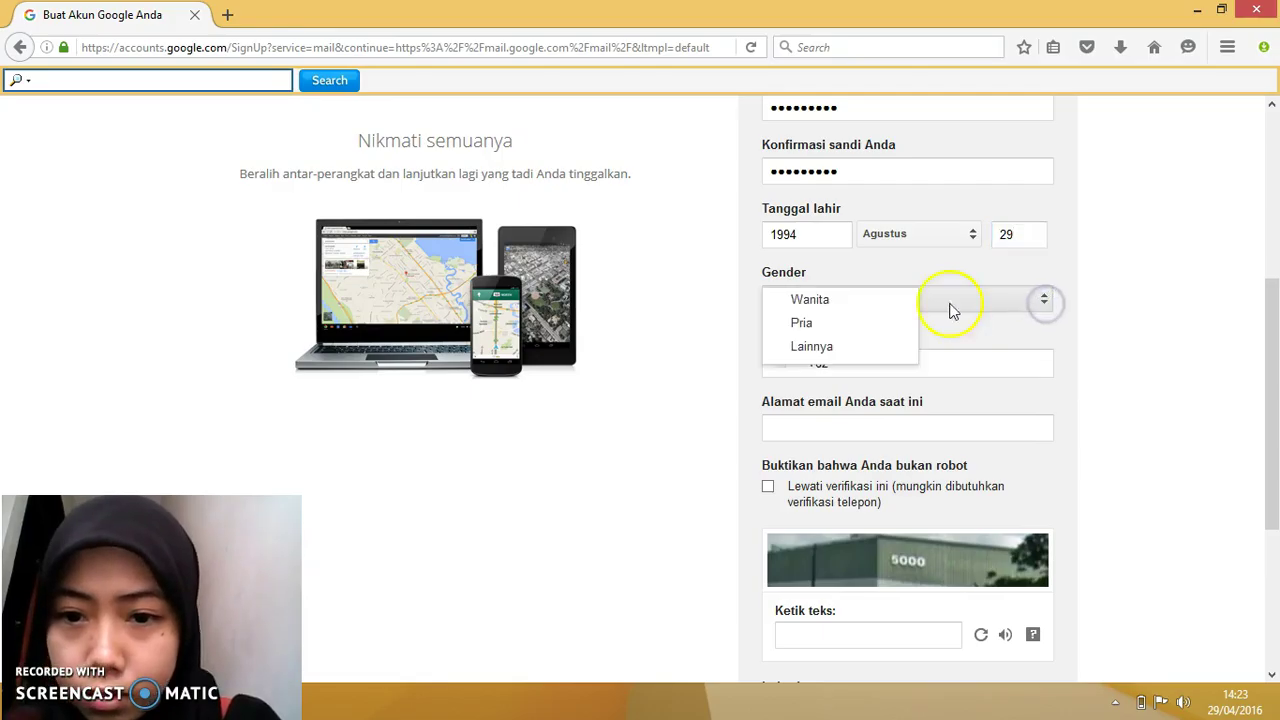
click(886, 303)
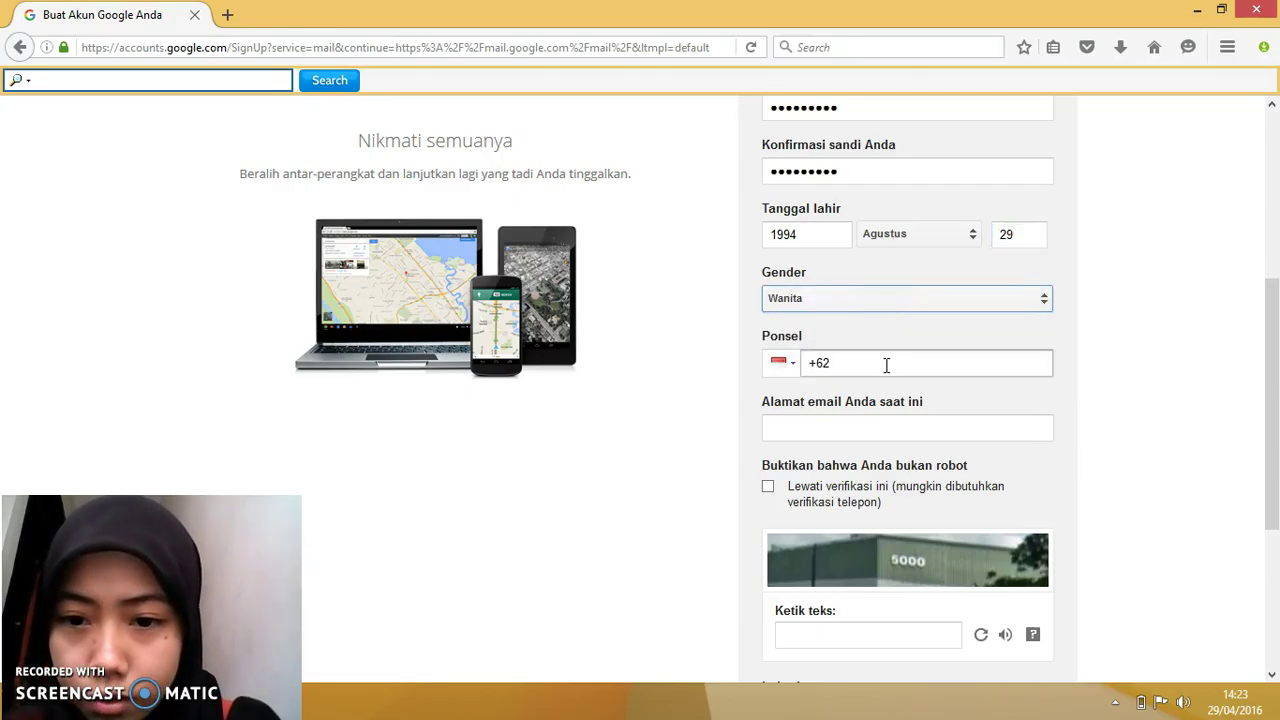
click(886, 365)
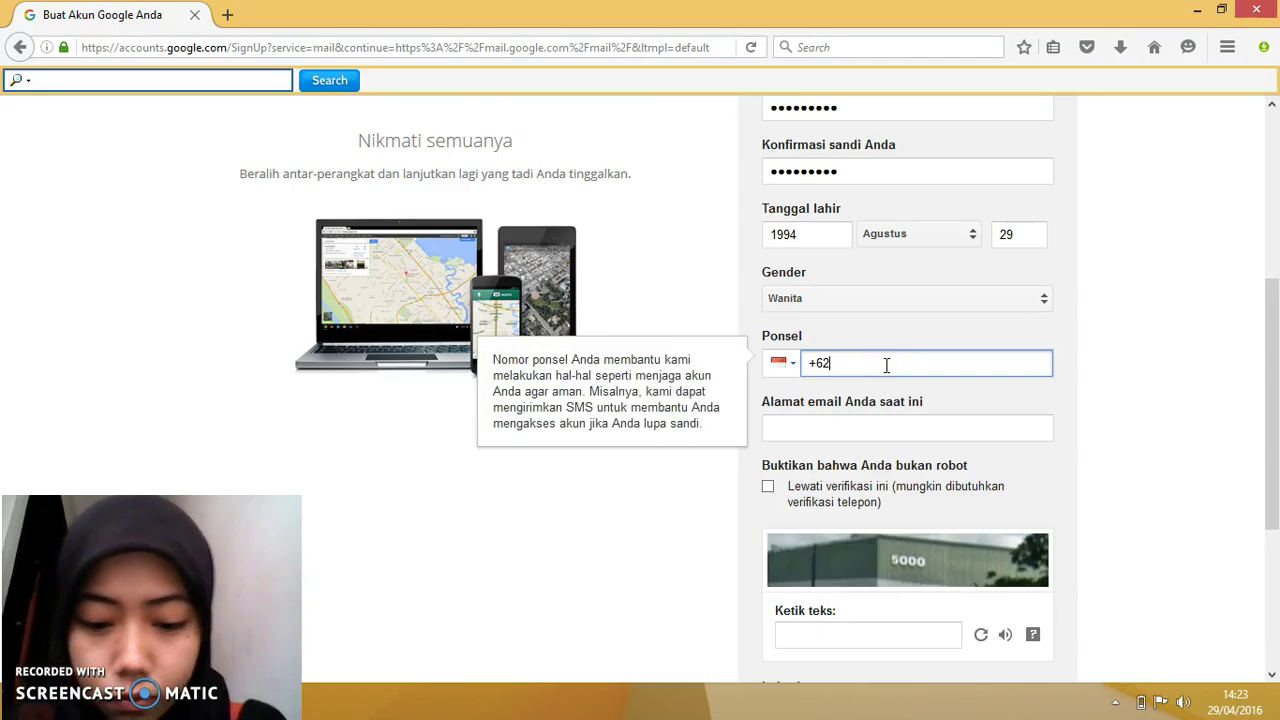
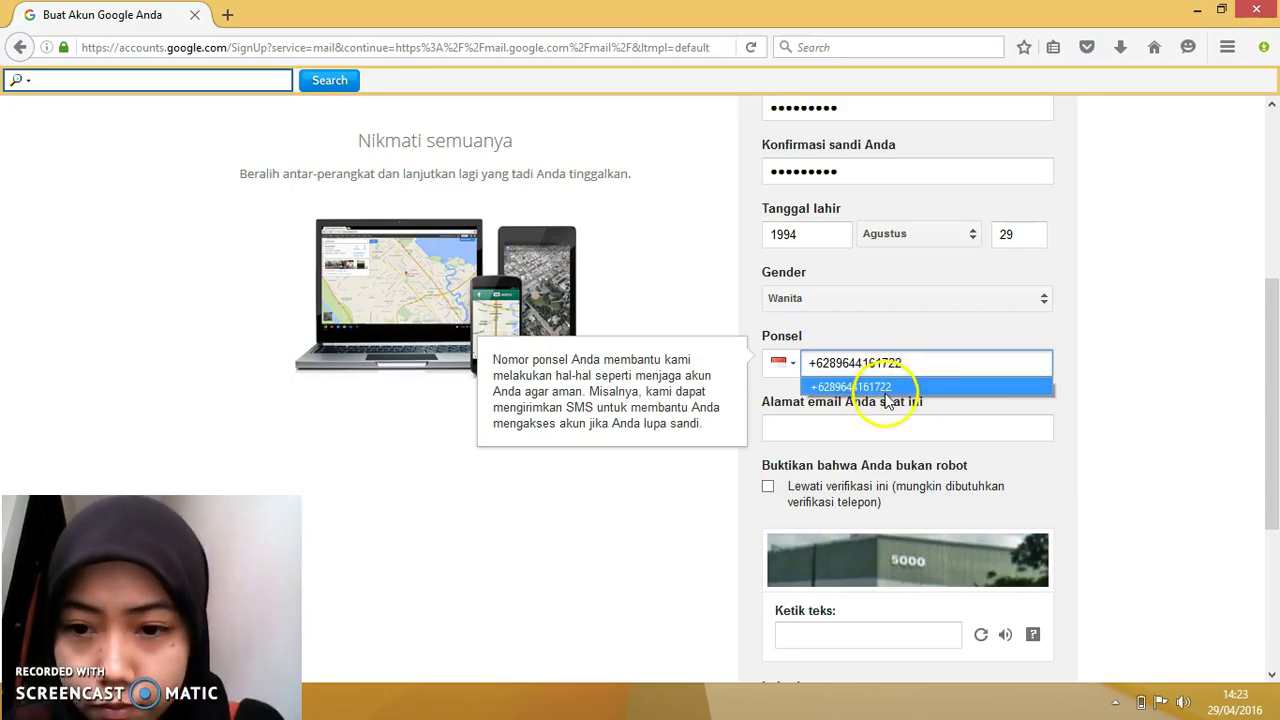
click(886, 390)
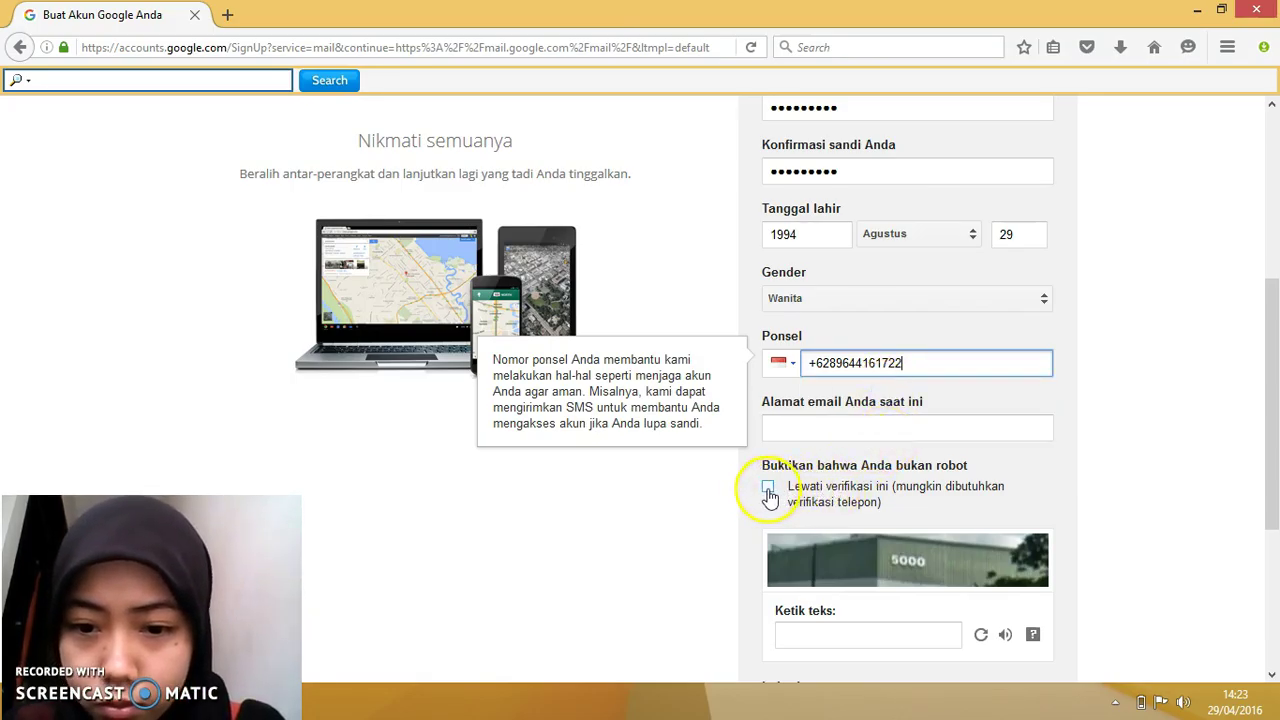
click(768, 489)
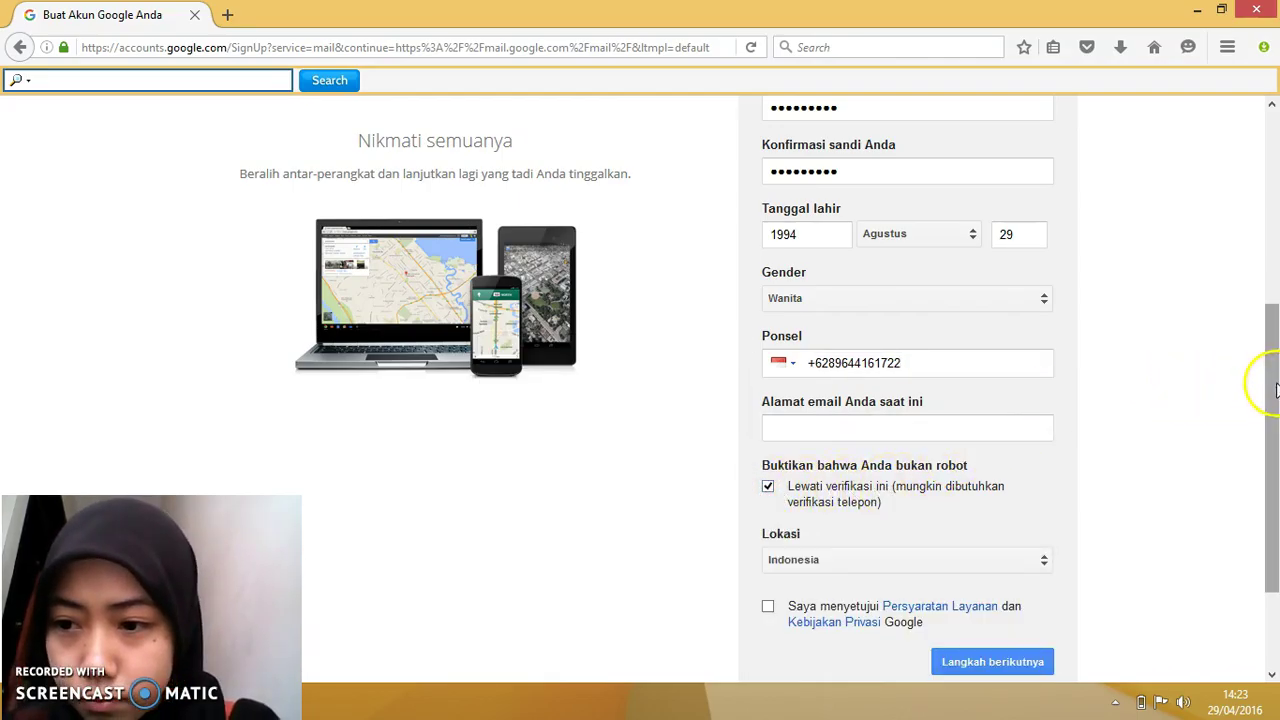
Accept the terms and privacy policy, submit the form, and dismiss Firefox's save-login offer
drag(1272, 390, 1272, 495)
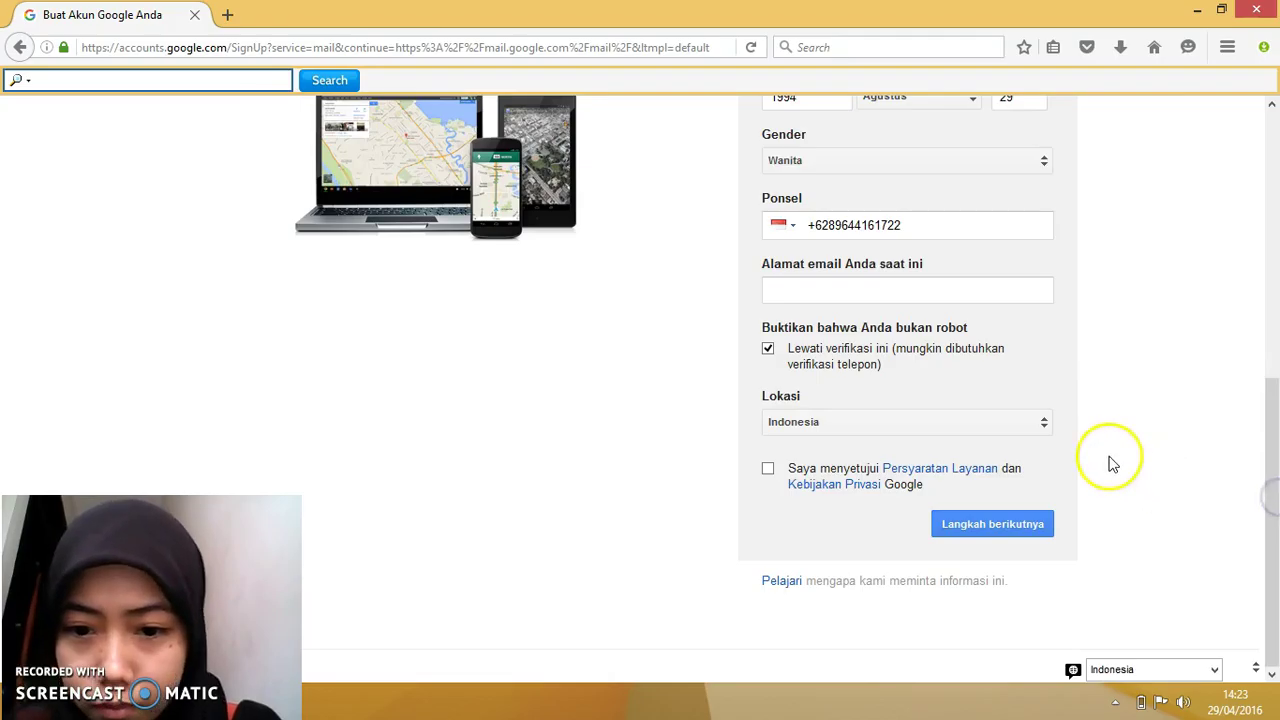
click(768, 469)
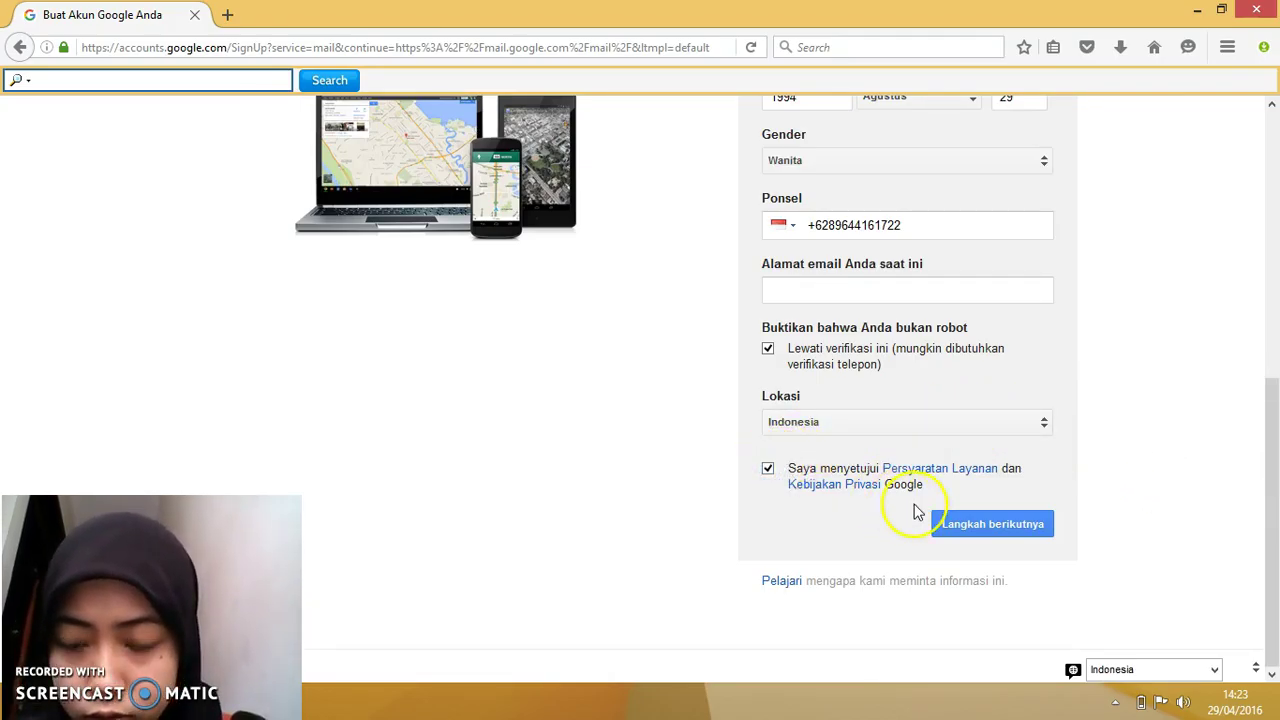
click(965, 533)
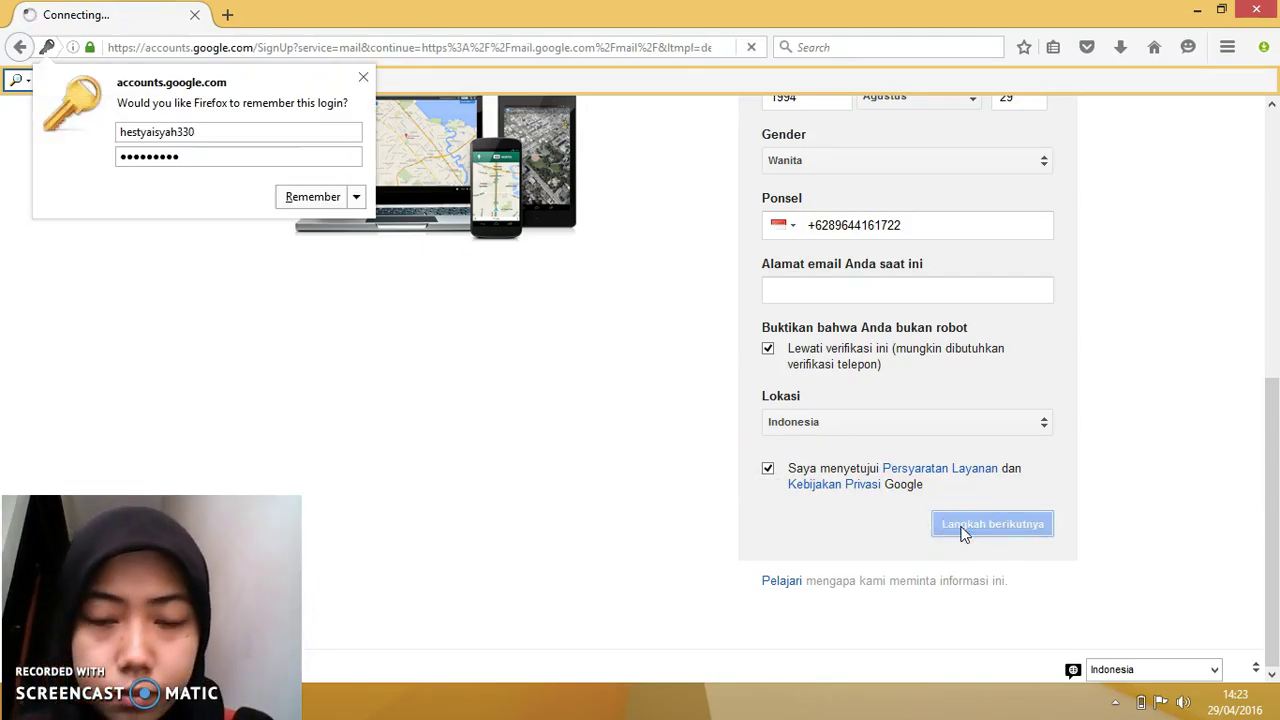
click(363, 78)
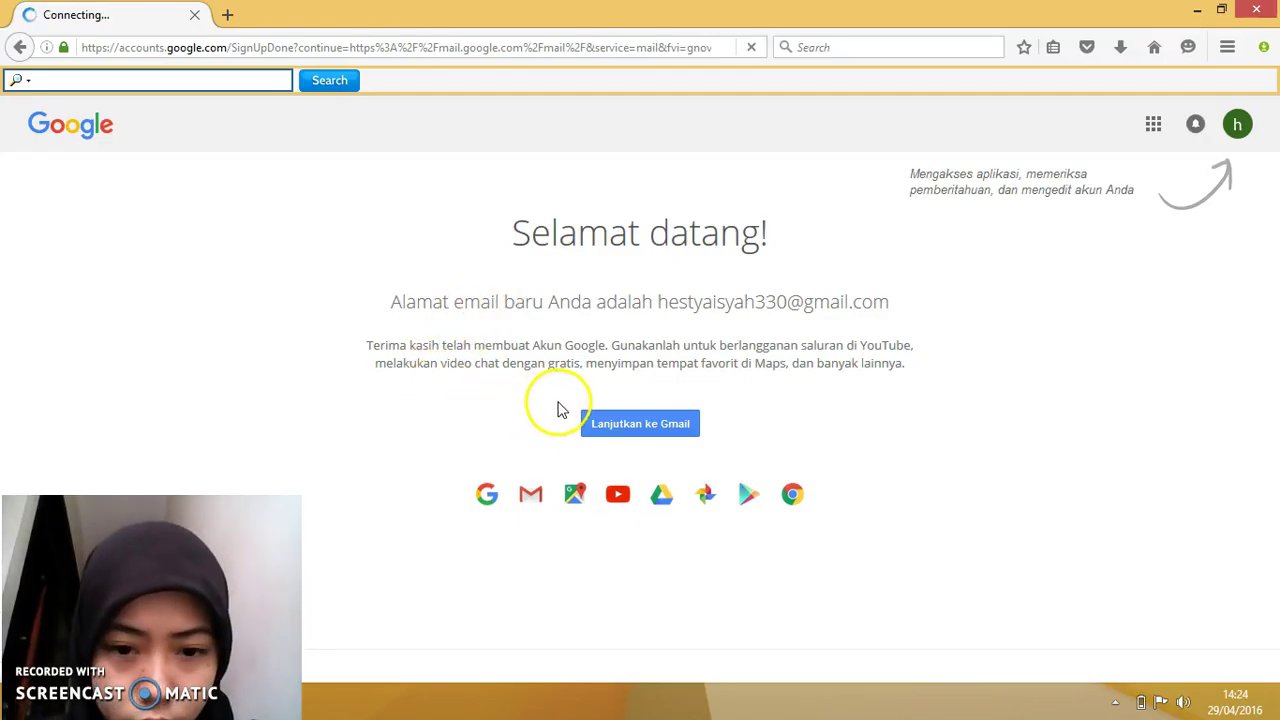
Continue from the 'Selamat datang!' page with 'Lanjutkan ke Gmail' to open the inbox
click(620, 424)
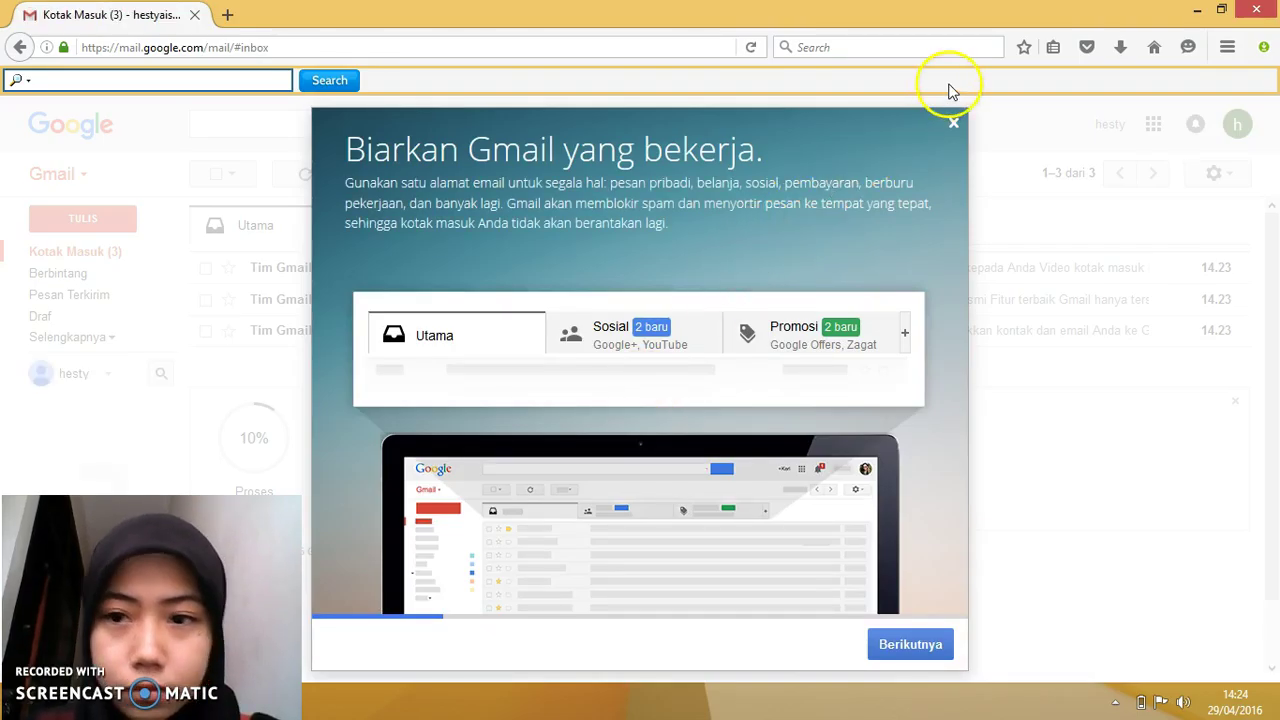
Close the 'Biarkan Gmail yang bekerja' intro dialog with its X button
click(954, 125)
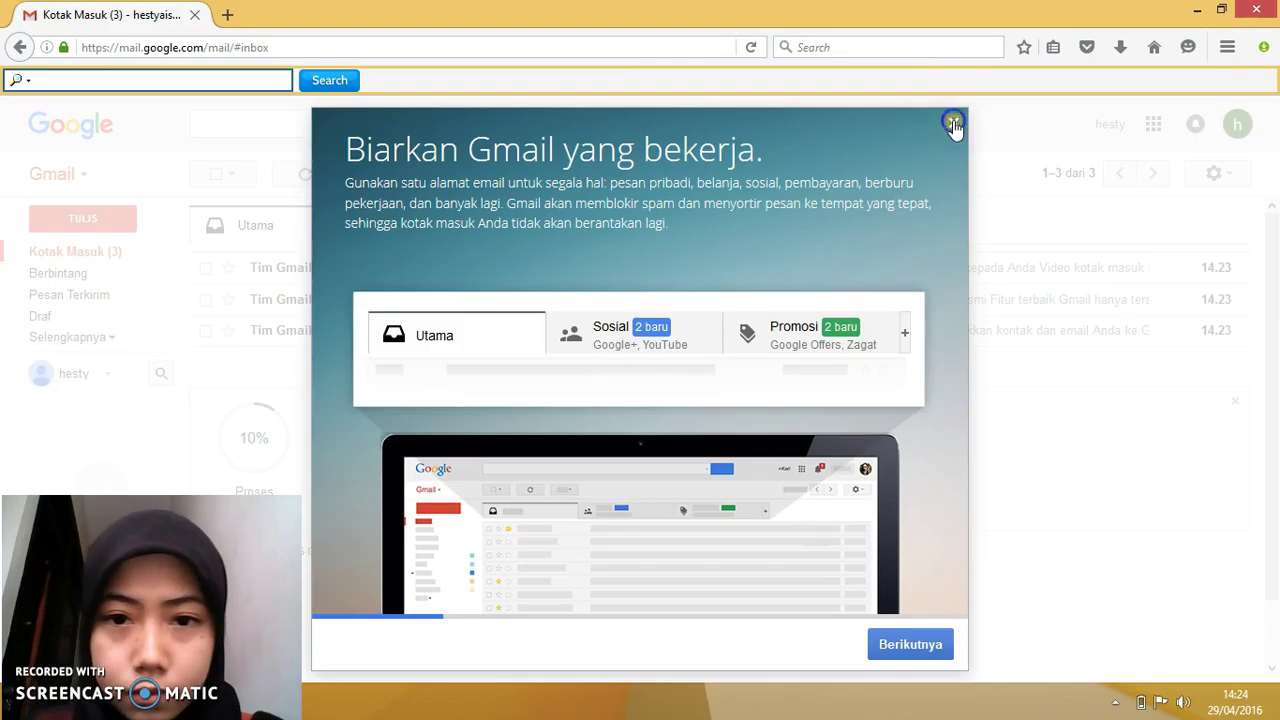